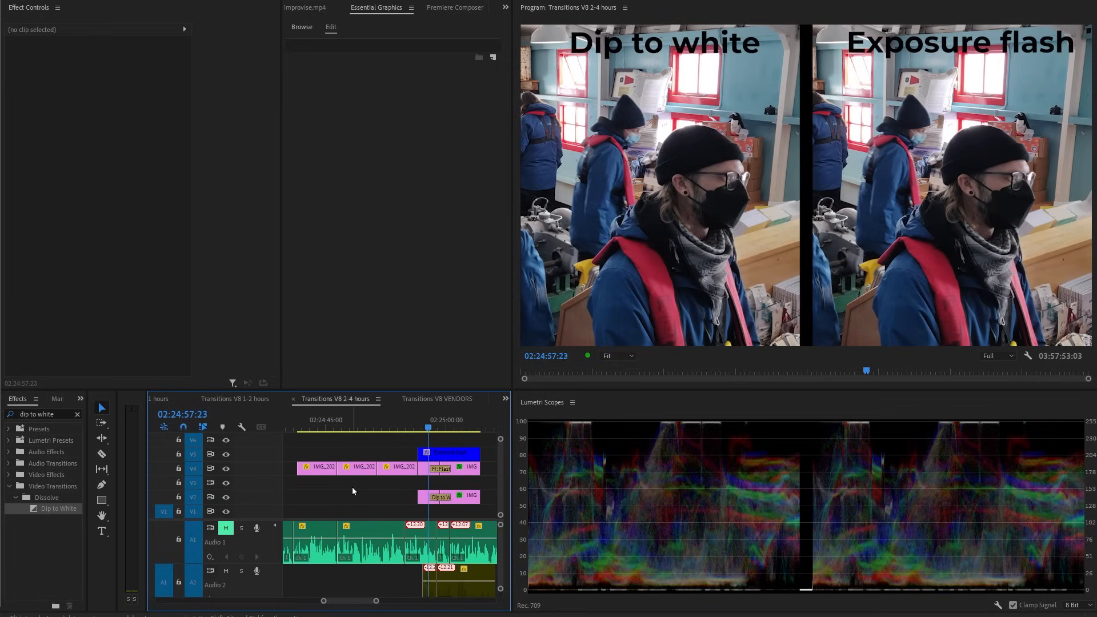
- Play back the side-by-side comparison of the Dip to white and Exposure flash transitions
key("space")
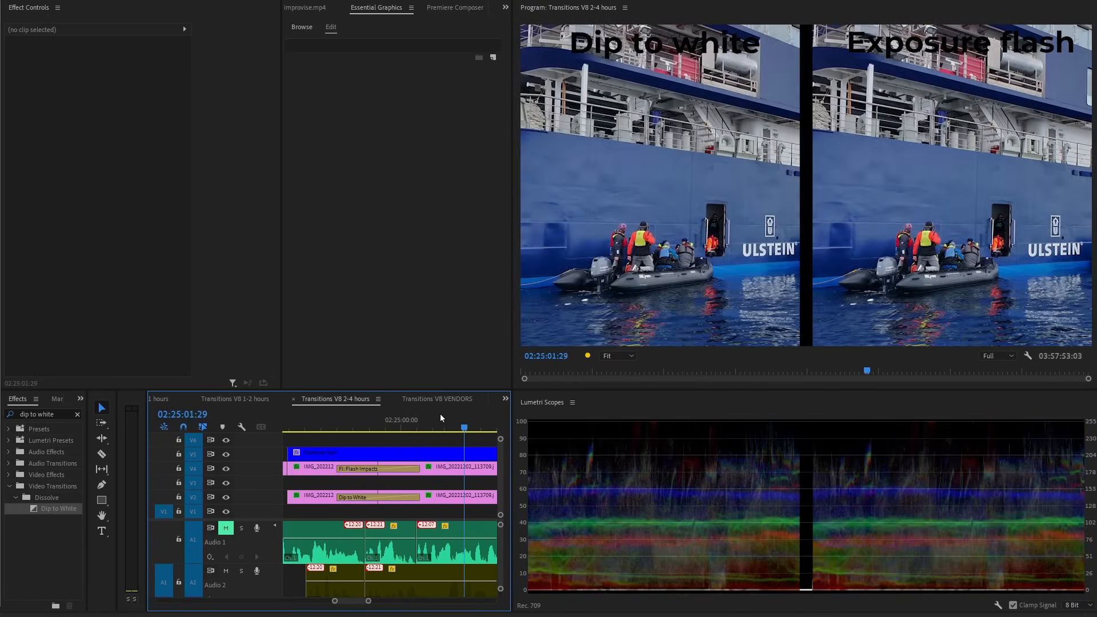
left_click_drag(440, 426, 313, 431)
key("space")
right_click(679, 453)
mouse_move(743, 547)
left_click(791, 560)
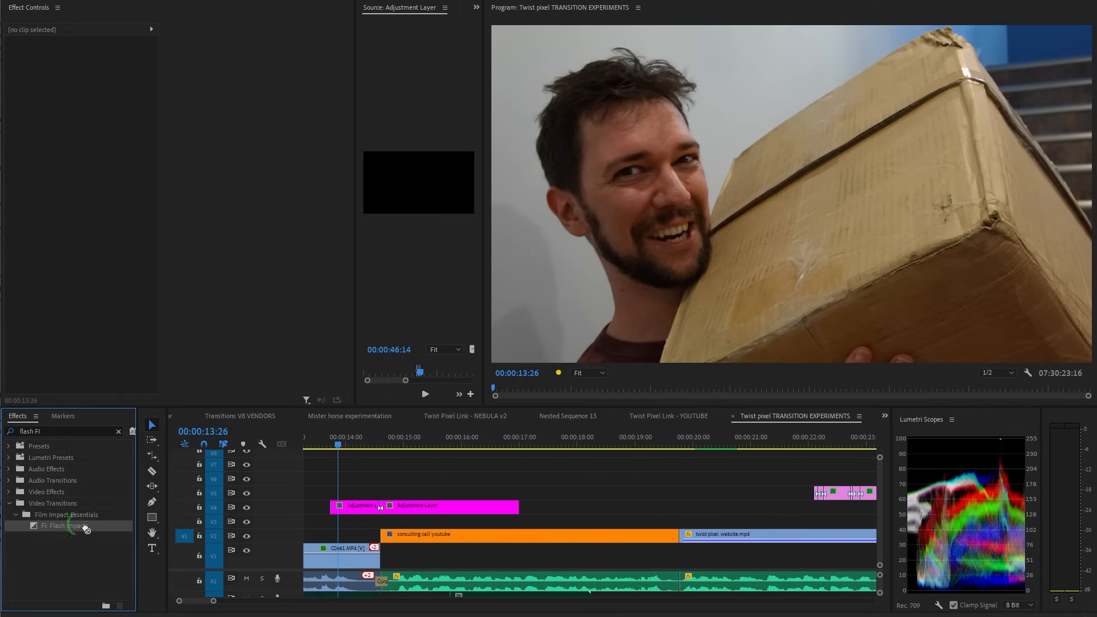
- Add the FI: Flash Impacts transition at the cut between the consulting call youtube and twist pixel website clips
left_click_drag(384, 510, 383, 509)
key("=")
left_click(676, 508)
left_click_drag(618, 445, 668, 445)
left_click_drag(117, 314, 71, 334)
key("ctrl+z")
key("ctrl+z")
- Set the Flash Impacts transition's Master to 83.2% and Ease Out to 100, then play it back
left_click_drag(125, 363, 154, 370)
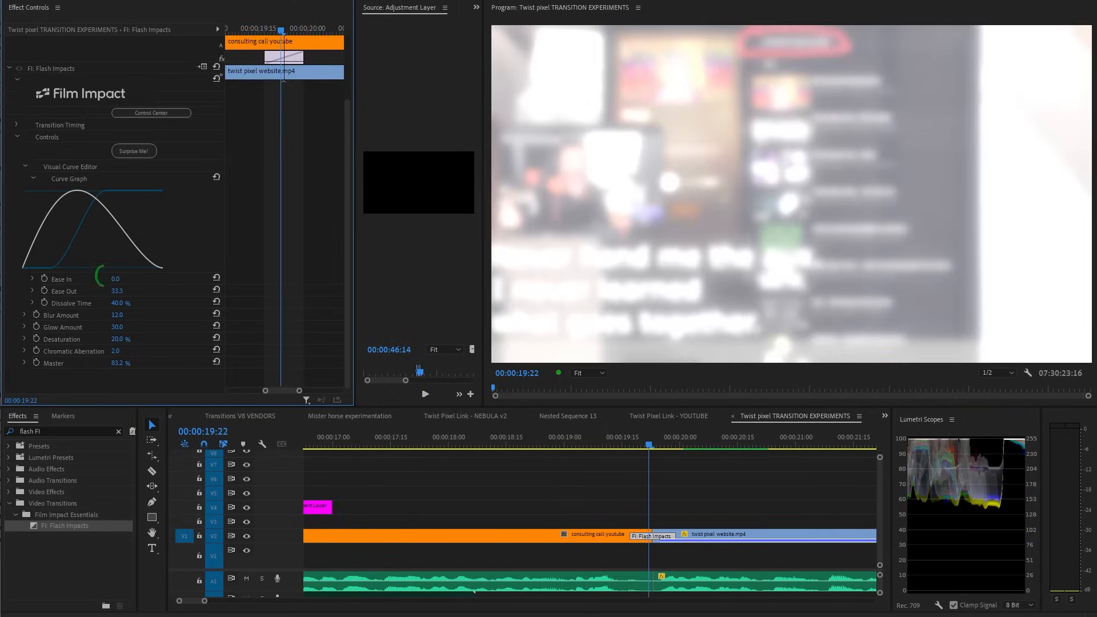
left_click_drag(117, 278, 162, 297)
left_click(619, 448)
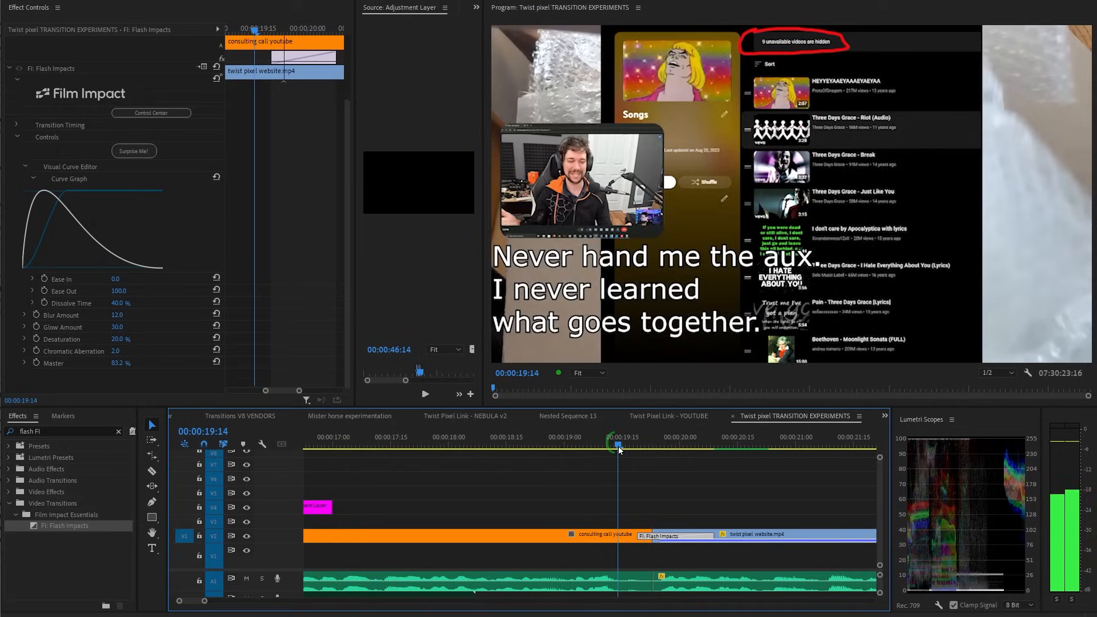
key("space")
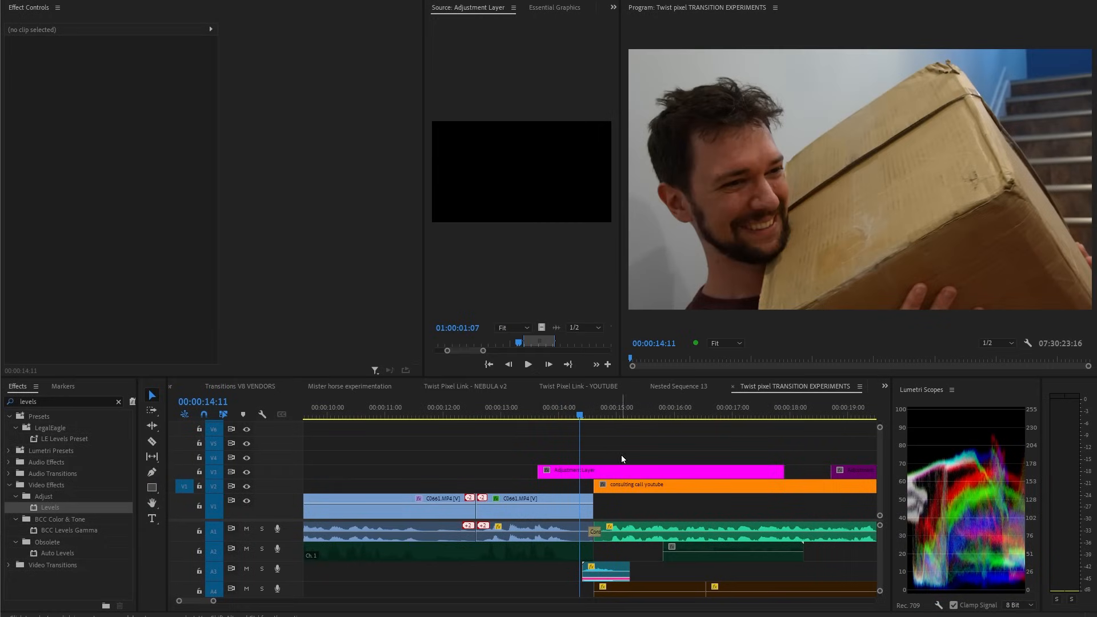
- Trim the adjustment layer over the cut into the consulting call clip so that it spans 00:00:14:14 to 00:00:14:24
left_click(635, 458)
key("=")
left_click_drag(789, 473, 611, 473)
key("=")
right_click(642, 441)
right_click(649, 483)
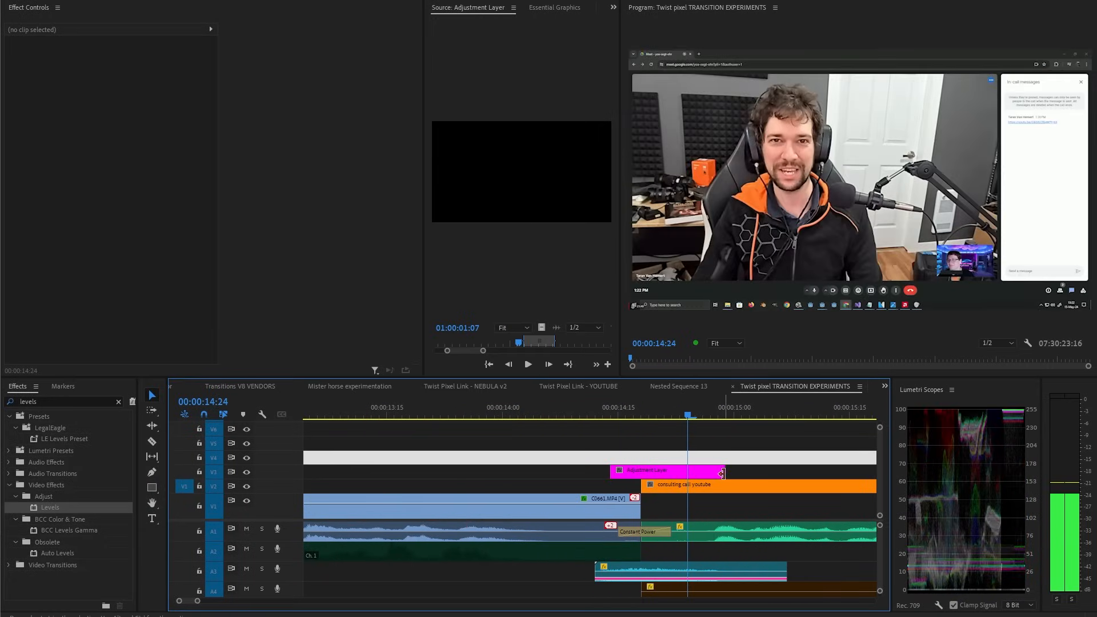
left_click_drag(687, 473, 679, 473)
left_click(641, 418)
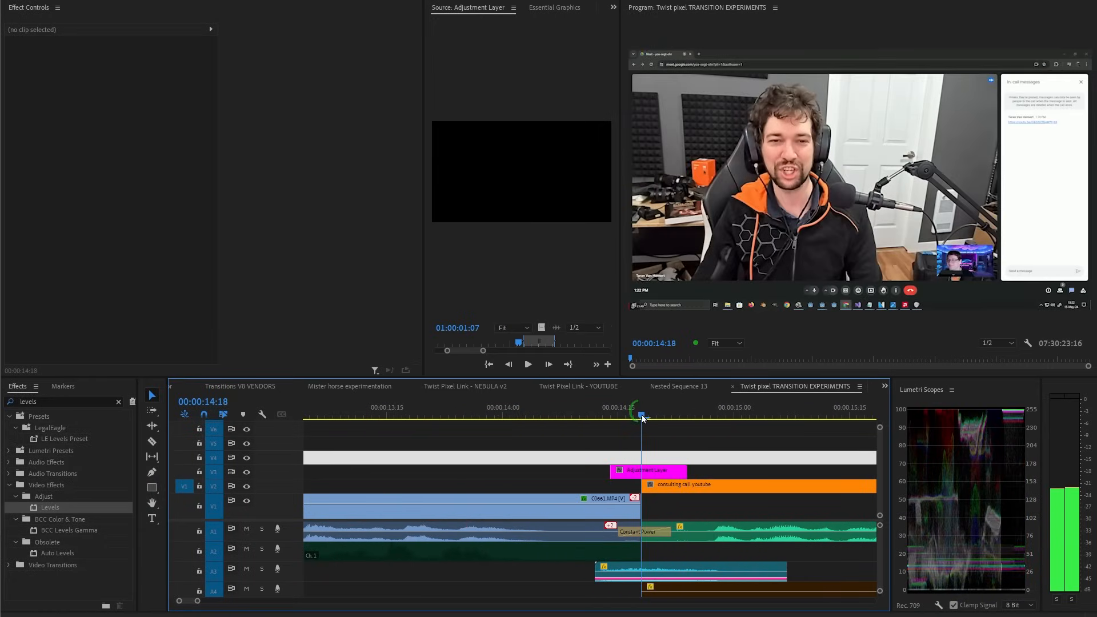
- Apply the Levels effect to the adjustment layer and keyframe (RGB) White Input Level at its start, the cut and its end
left_click(660, 475)
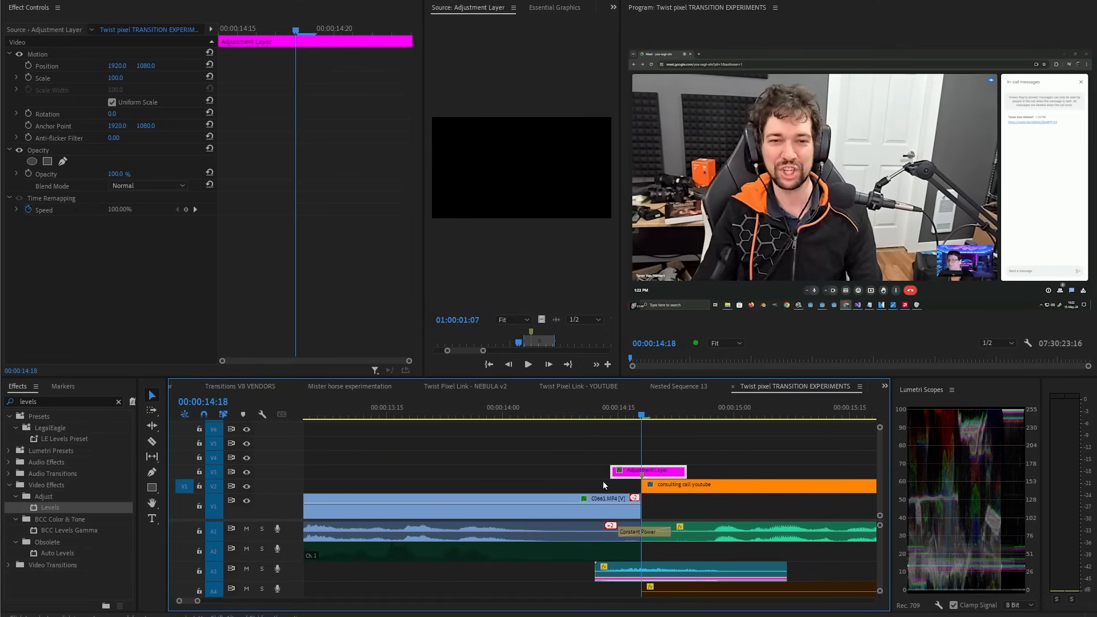
left_click(449, 460)
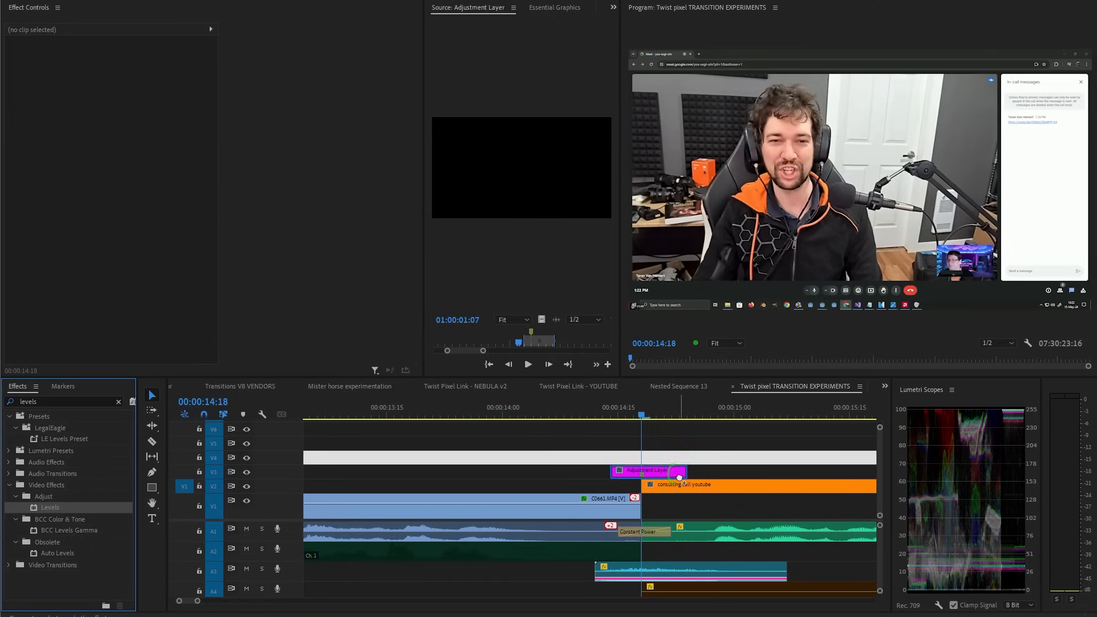
left_click_drag(679, 476, 680, 477)
key("Up")
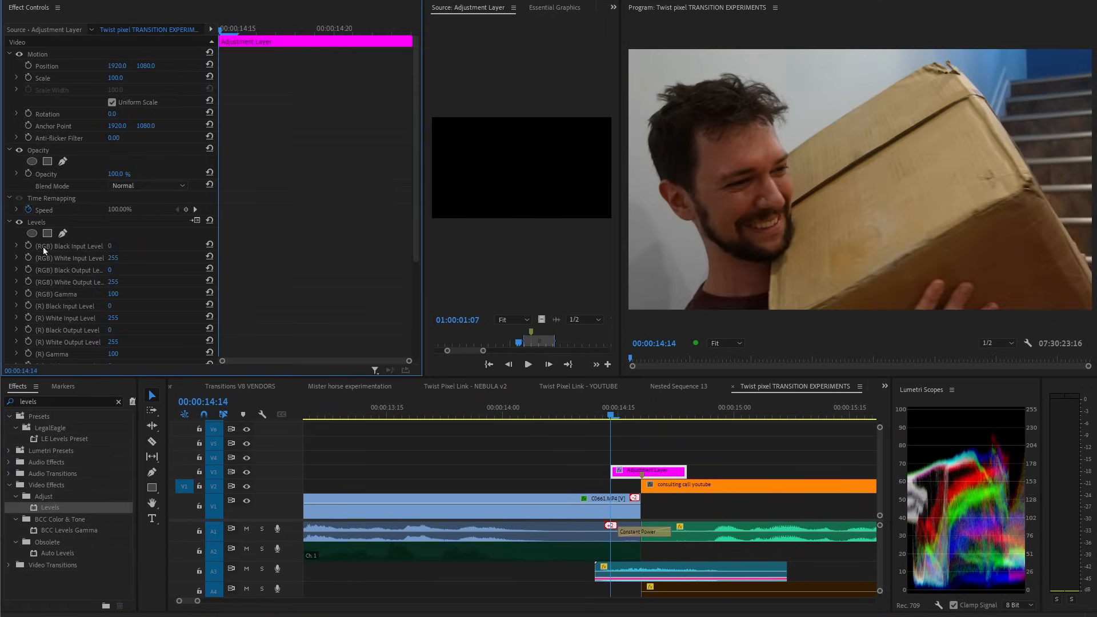
left_click_drag(250, 29, 418, 36)
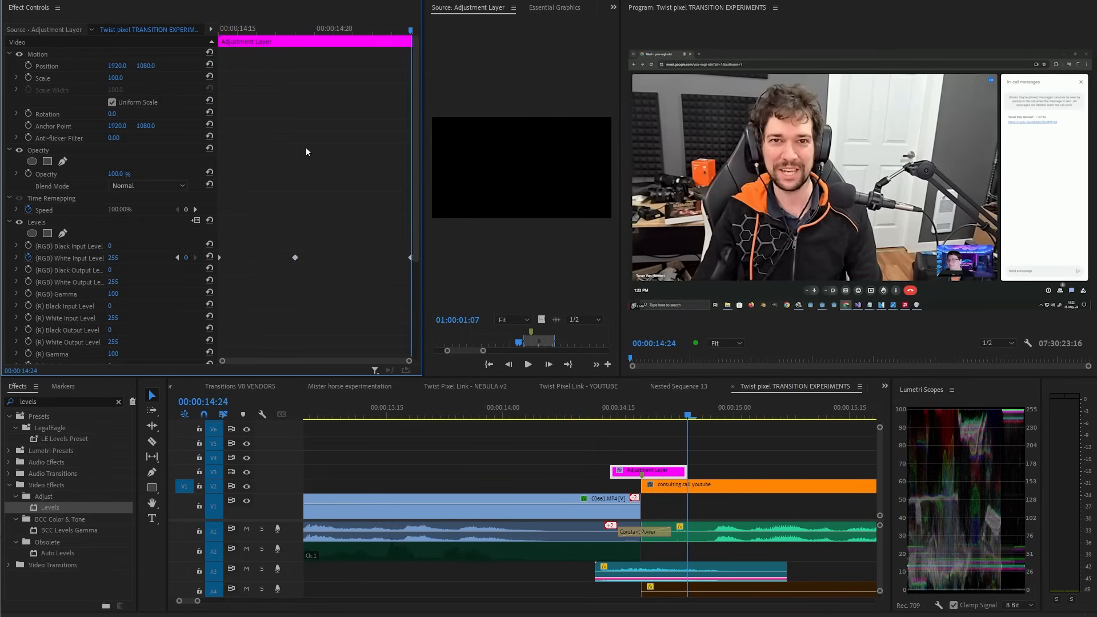
- Set the (RGB) White Input Level keyframe at the cut, 00:00:14:18, to 60
left_click(178, 257)
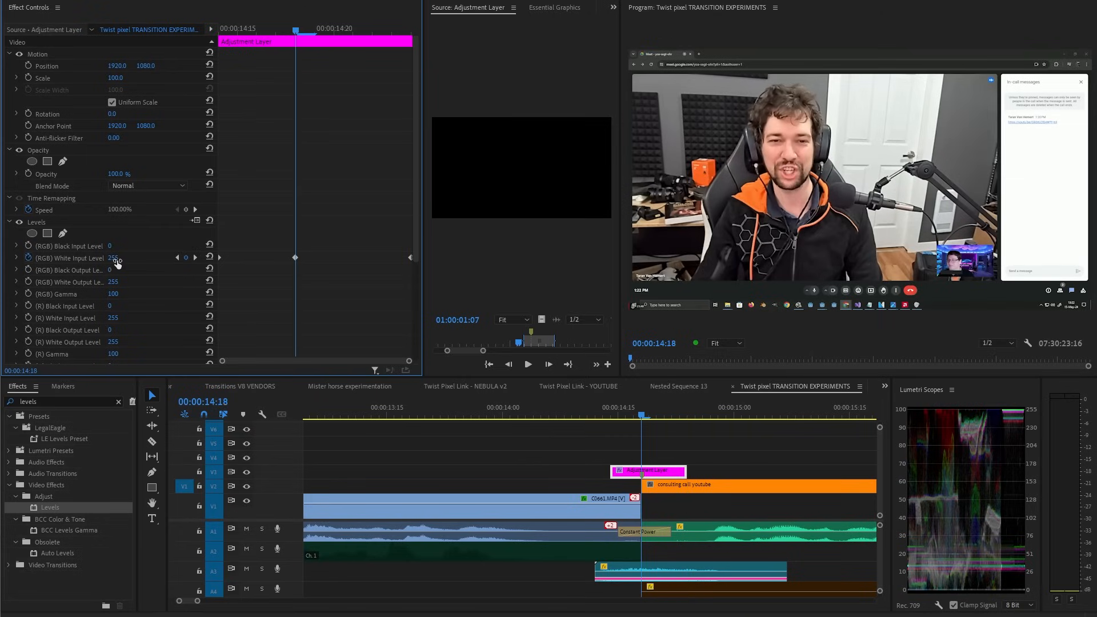
left_click_drag(69, 277, 46, 354)
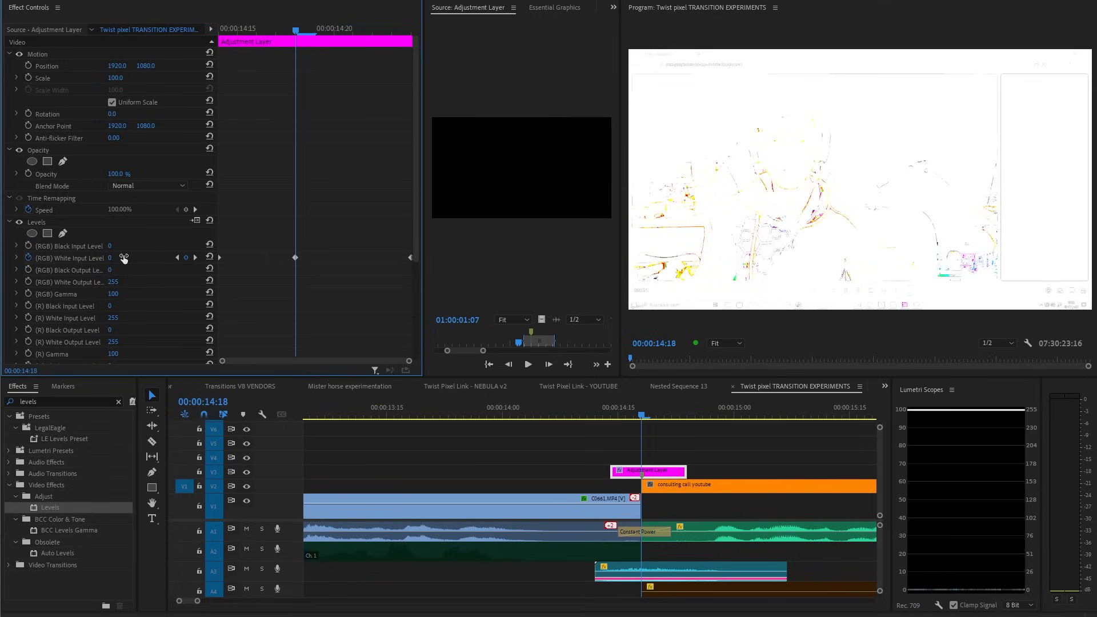
left_click(112, 256)
type("60")
key("Return")
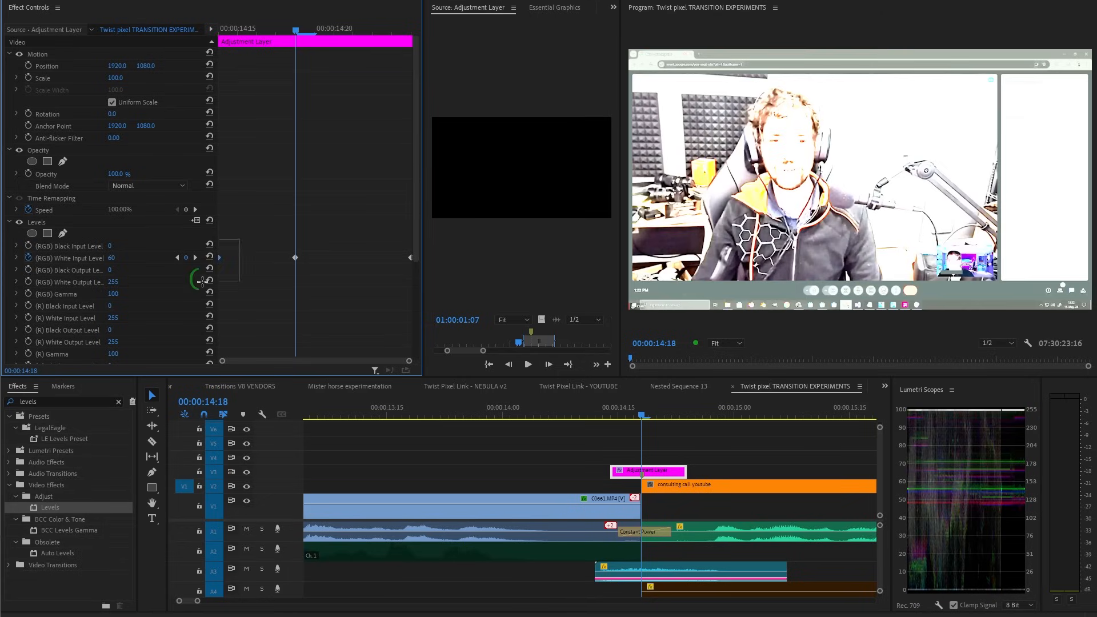
left_click(16, 258)
left_click(296, 257, "ctrl")
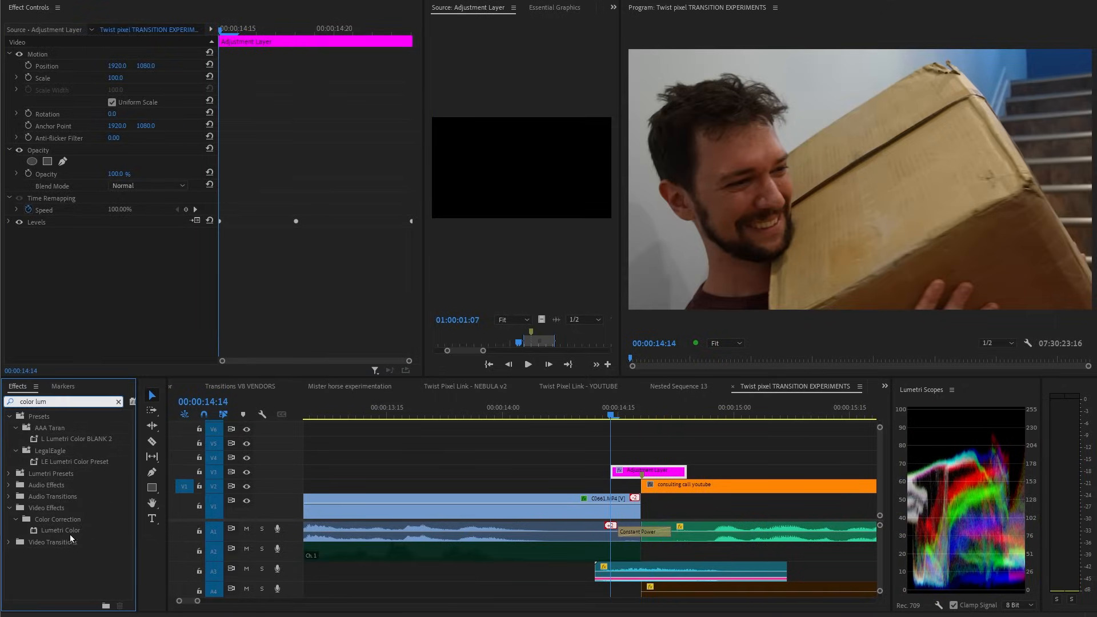
- Apply Lumetri Color to the adjustment layer and add Exposure keyframes at its start, the cut and its end
left_click_drag(70, 538, 19, 261)
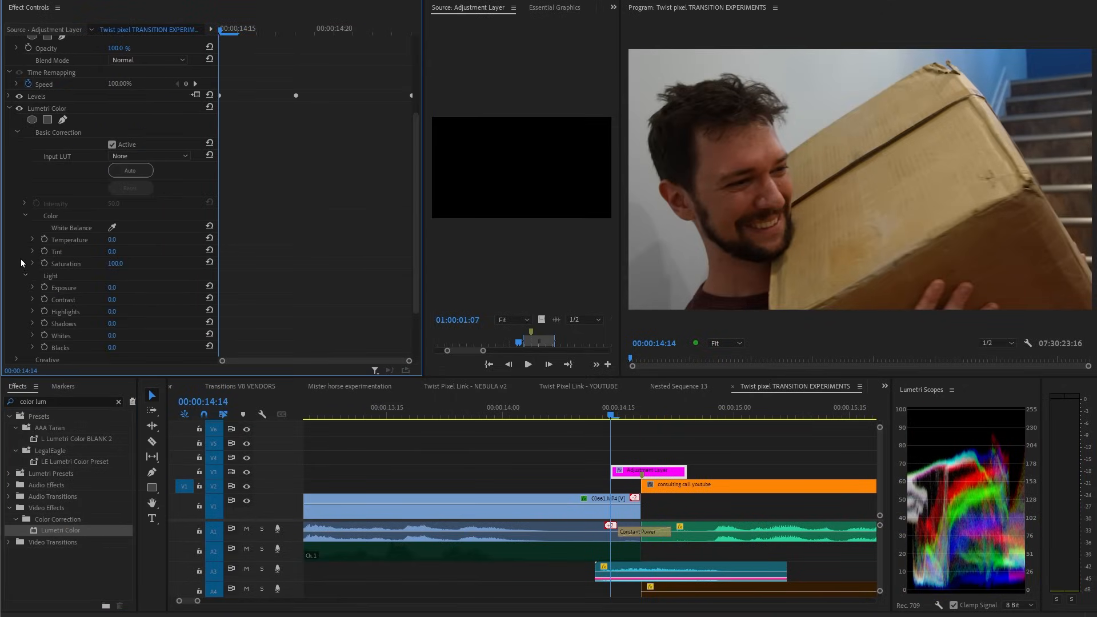
left_click(44, 287)
key("shift+Right")
left_click(185, 287)
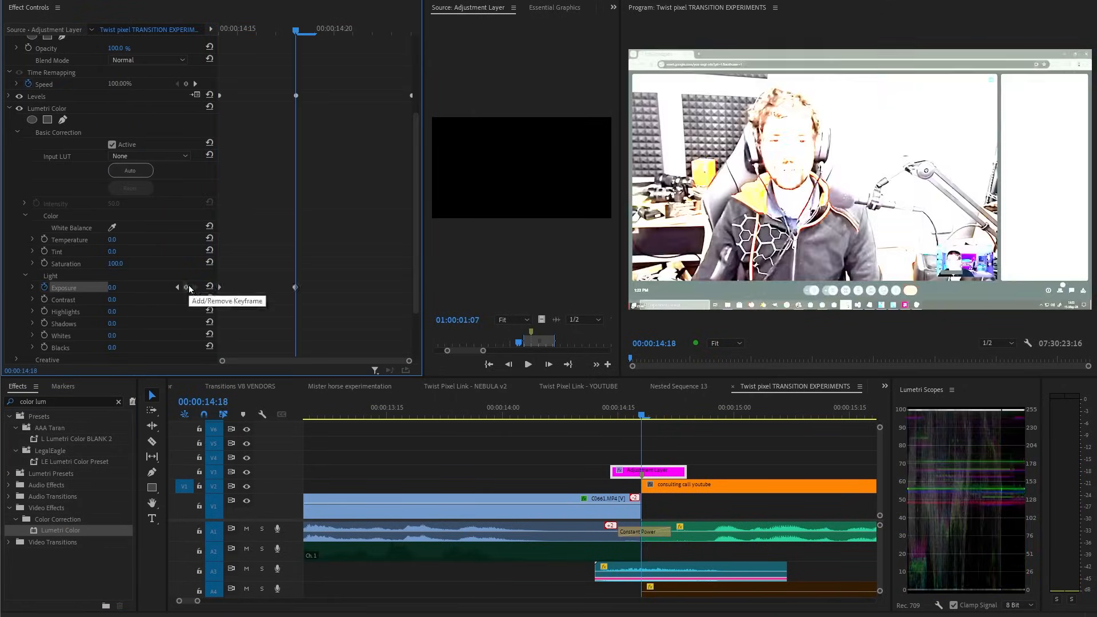
key("shift+Right")
left_click(185, 287)
- Set the Lumetri Exposure keyframe at the cut to 3.2 and scrub through the flash to check it
left_click(294, 31)
left_click(293, 287)
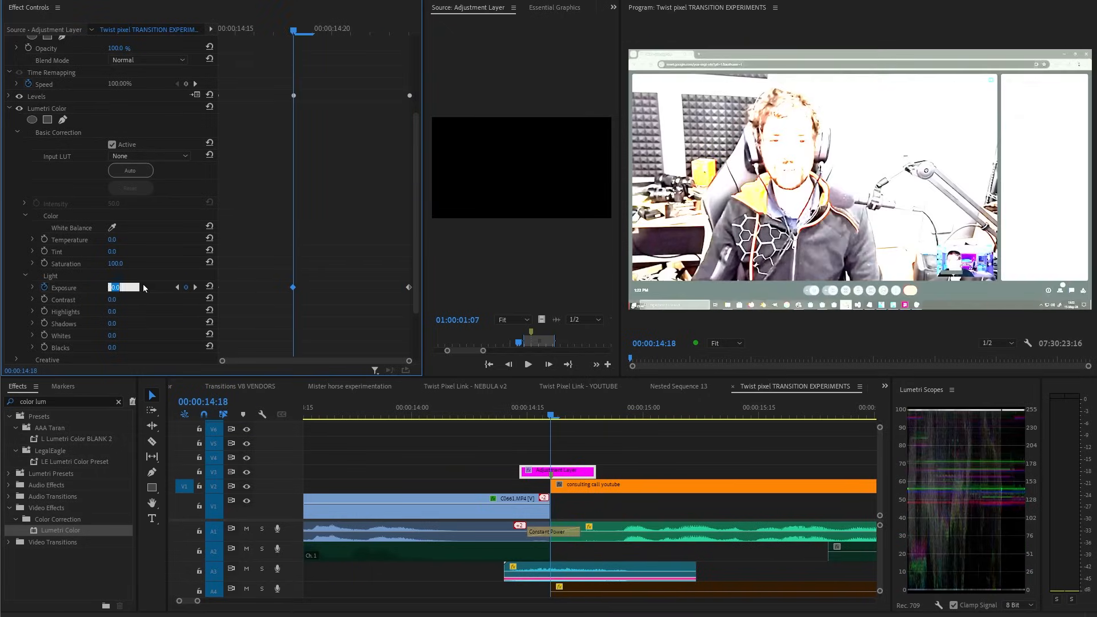
type("3.2")
key("Return")
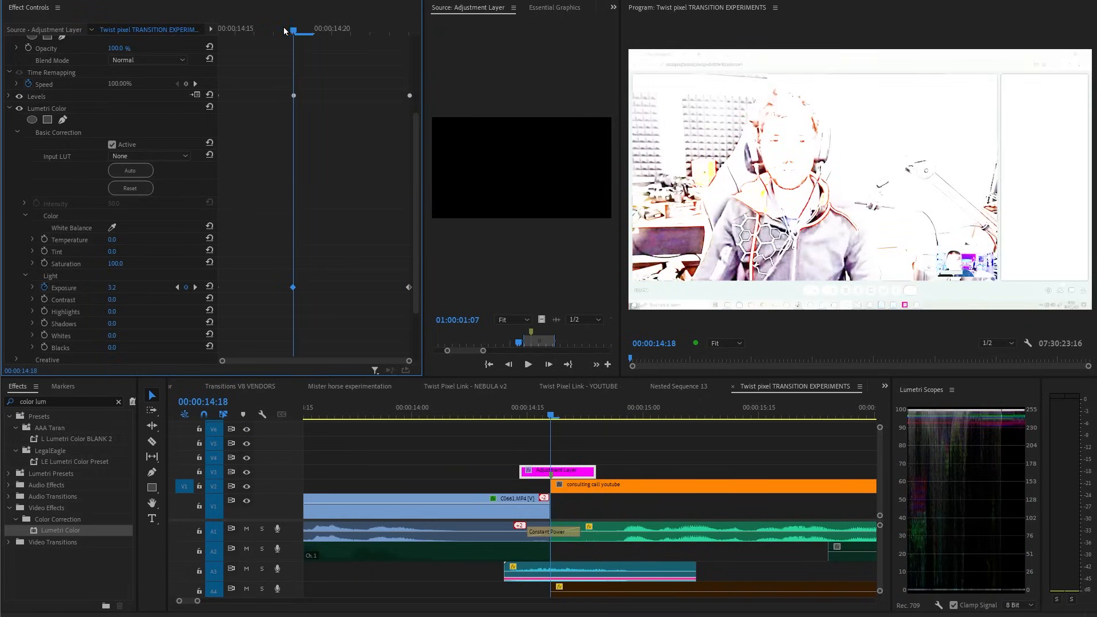
left_click_drag(290, 25, 296, 50)
left_click(19, 100)
mouse_move(112, 288)
left_mouse_down()
mouse_move(130, 282)
mouse_move(102, 282)
left_mouse_up()
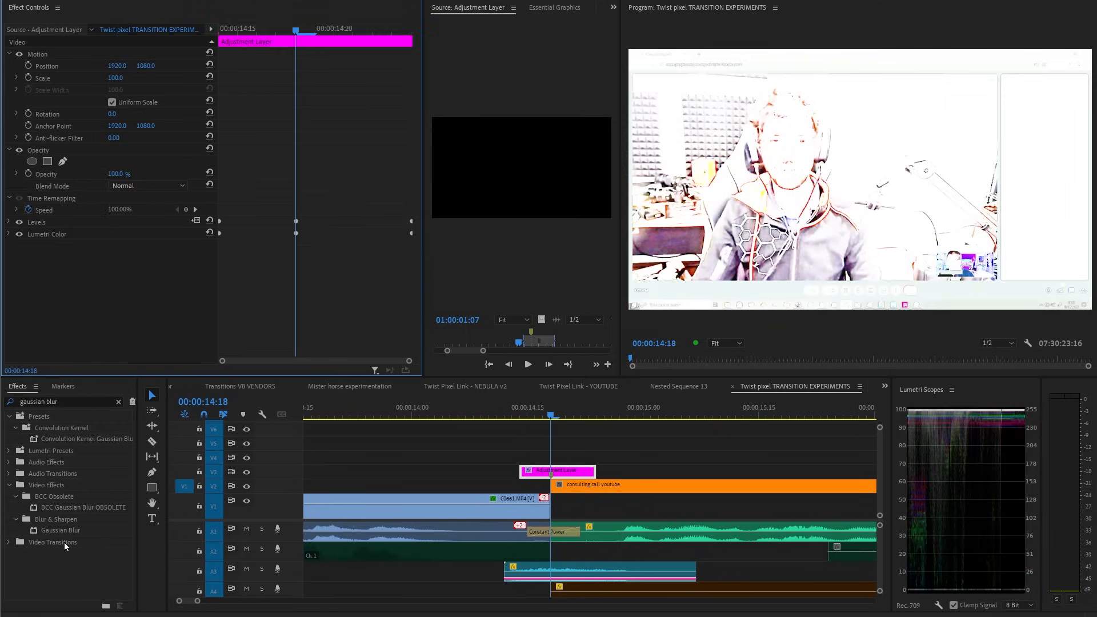
- Apply Gaussian Blur to the adjustment layer, placing it above Levels in the effect order
left_click_drag(60, 530, 64, 228)
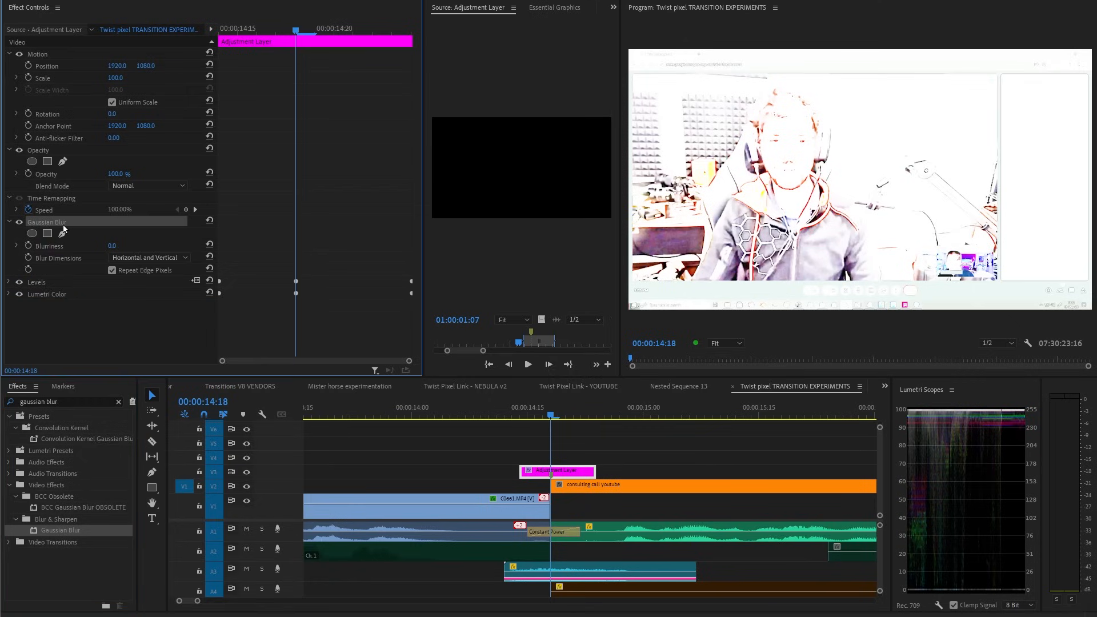
left_click(112, 246)
left_click(253, 208)
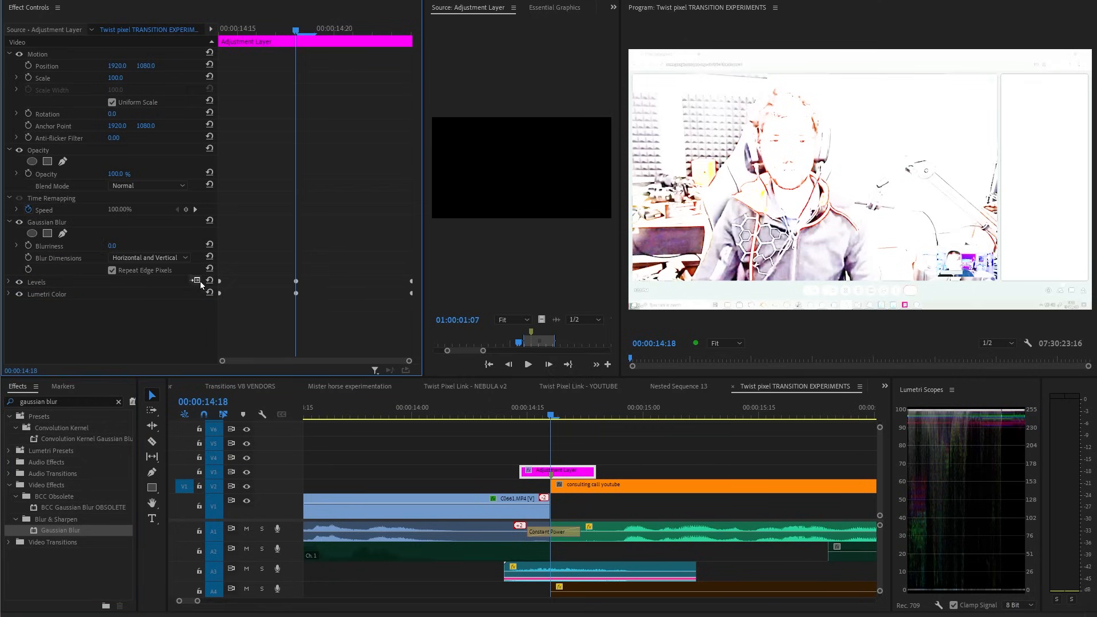
- Keyframe the Gaussian Blur's Blurriness at the layer's start, the cut and its end, with 70 at the cut
key("Up")
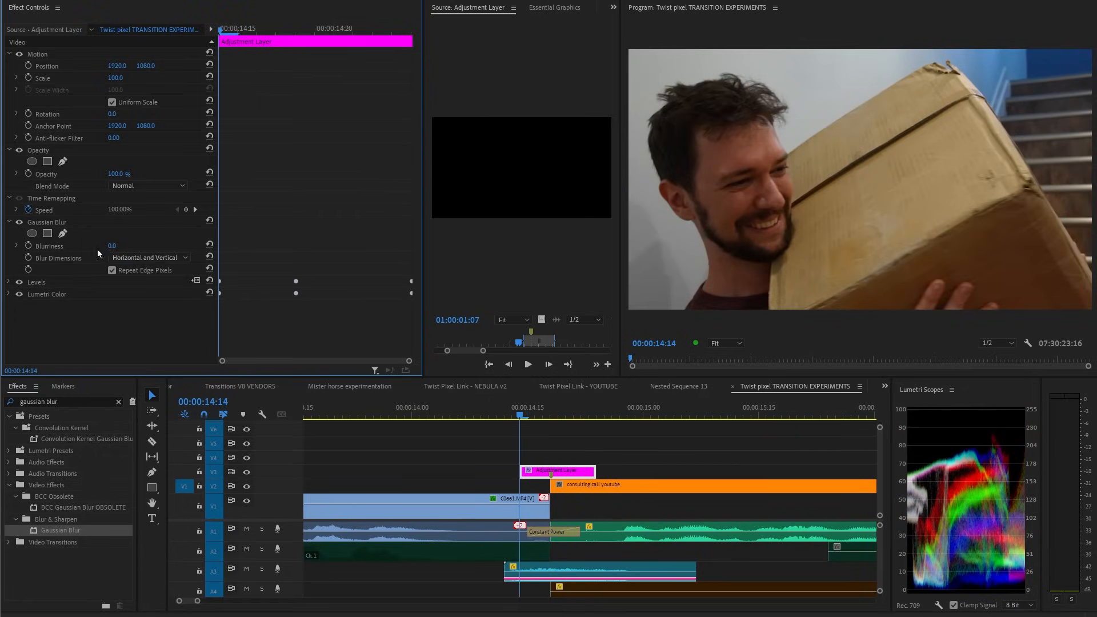
left_click(28, 246)
left_click(313, 26)
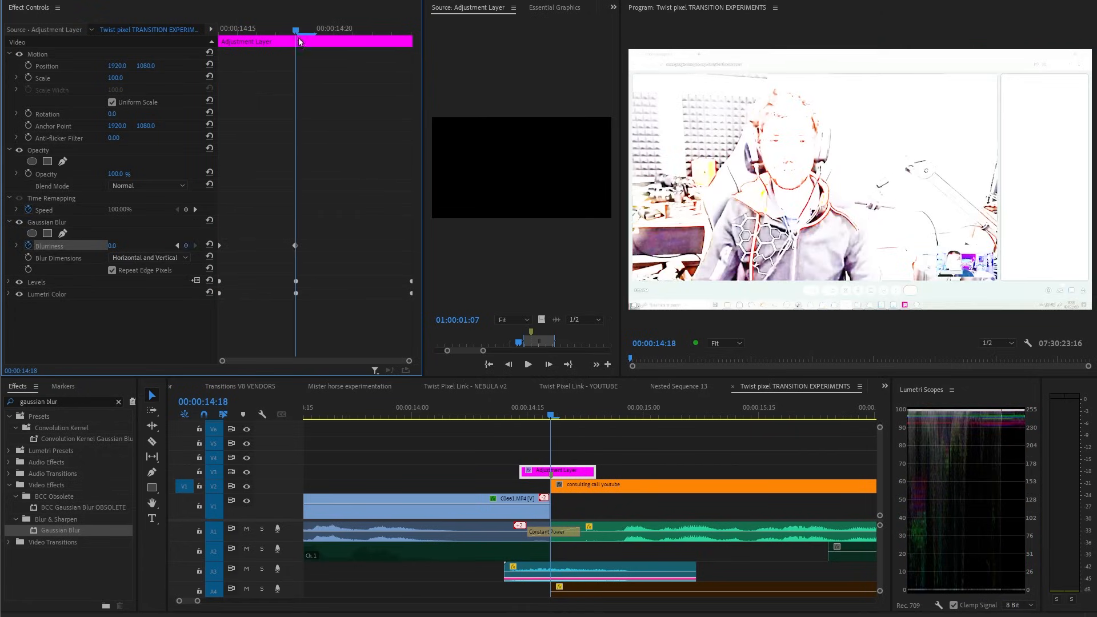
key("Down")
left_click(177, 246)
left_click(112, 246)
type("70")
key("Return")
- Ease the first and last Blurriness keyframes and scrub back through the transition
left_click_drag(376, 218, 455, 272)
key("F9")
left_click_drag(237, 242, 206, 249)
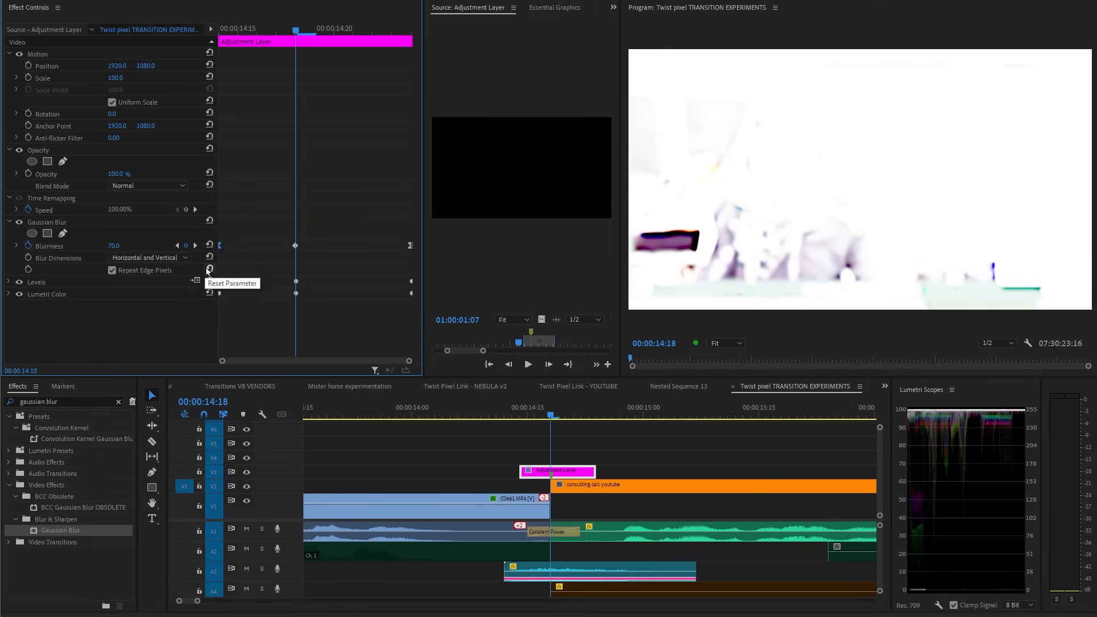
left_click_drag(278, 28, 196, 57)
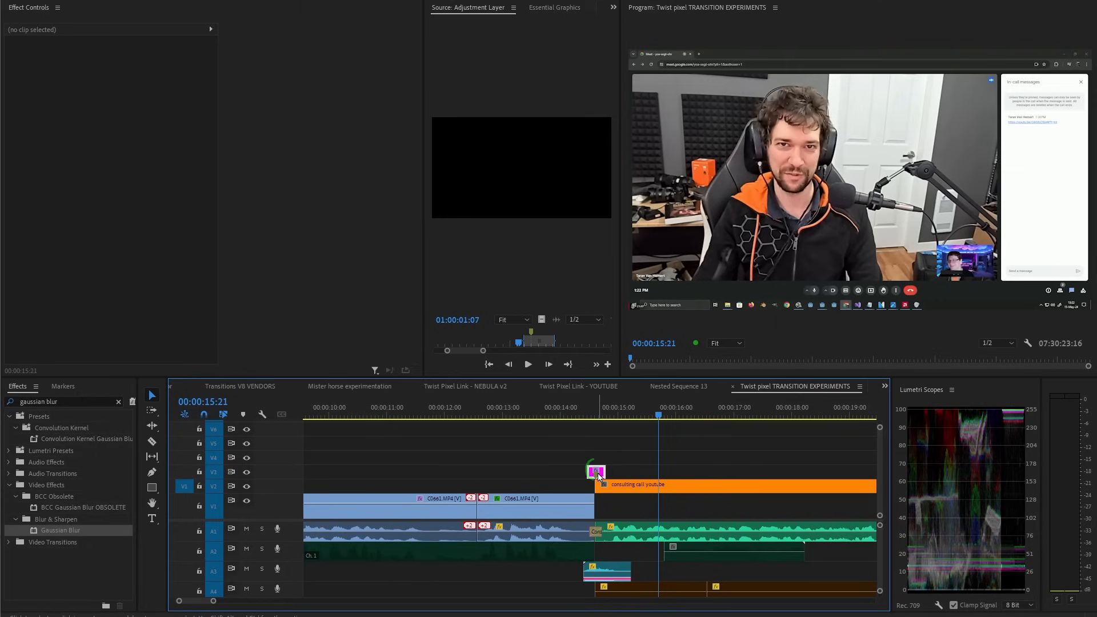
- Paste a copy of the adjustment layer over the cut into the twist pixel website clip and play back the transition
scroll(612, 464, "right", 3)
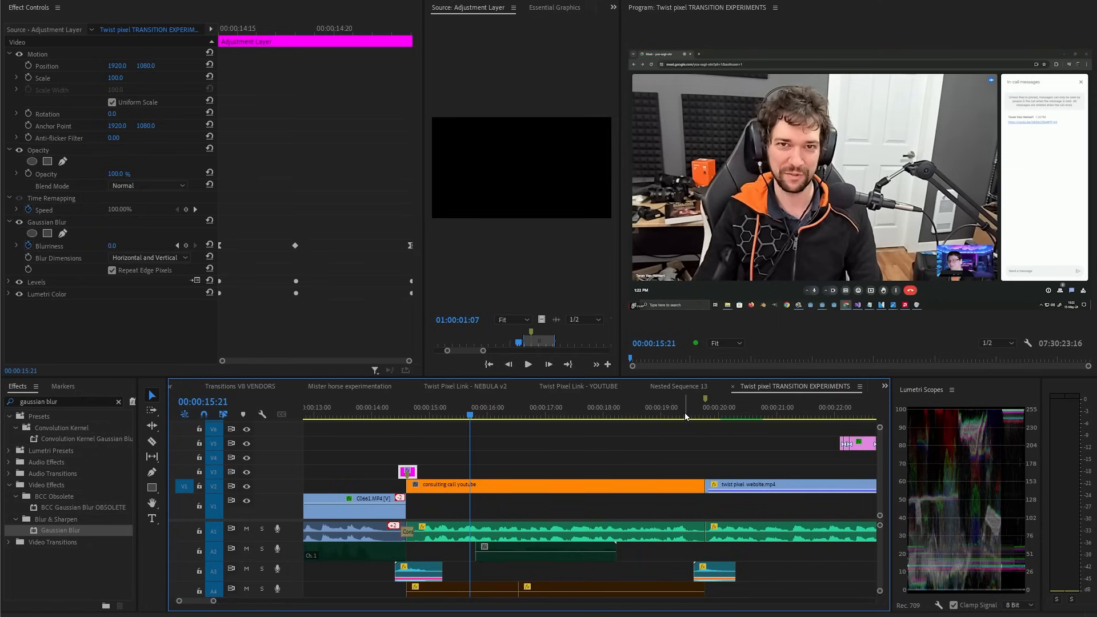
left_click(685, 416)
key("ctrl+v")
key("equal")
left_click_drag(582, 474, 609, 474)
left_click(491, 416)
key("space")
left_click_drag(630, 416, 524, 417)
key("space")
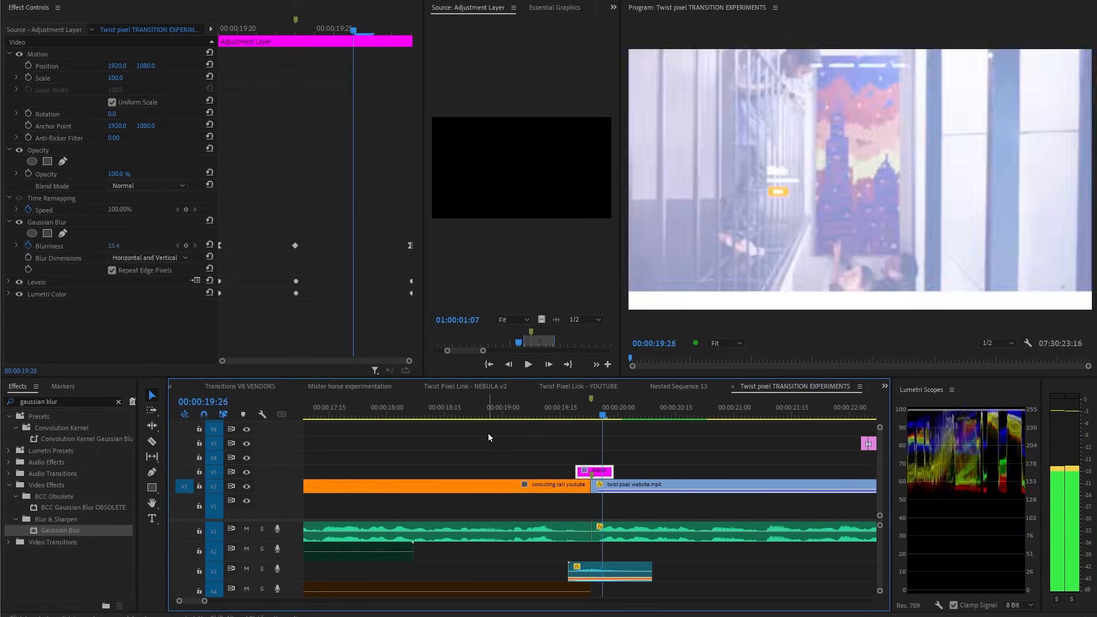
- Save Gaussian Blur, Levels and Lumetri Color together as the preset EXPOSURE FLASH TRANSITION ADJ LAYER with the Scale type
left_click(9, 222)
left_click(66, 222)
left_click(39, 234, "ctrl")
left_click(62, 246, "ctrl")
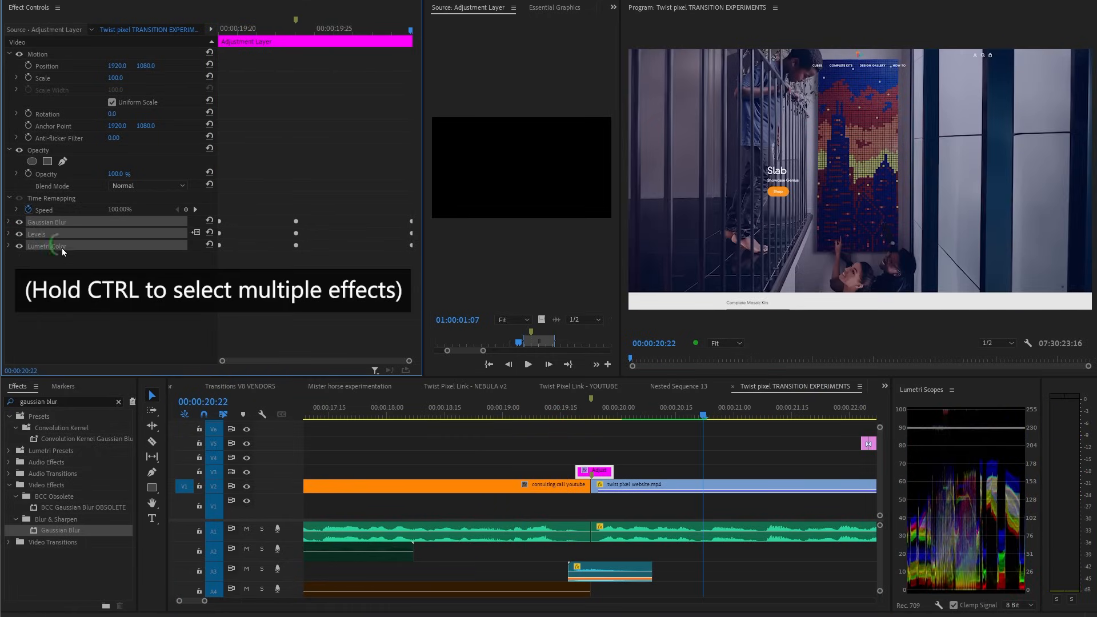
right_click(62, 248)
left_click(98, 274)
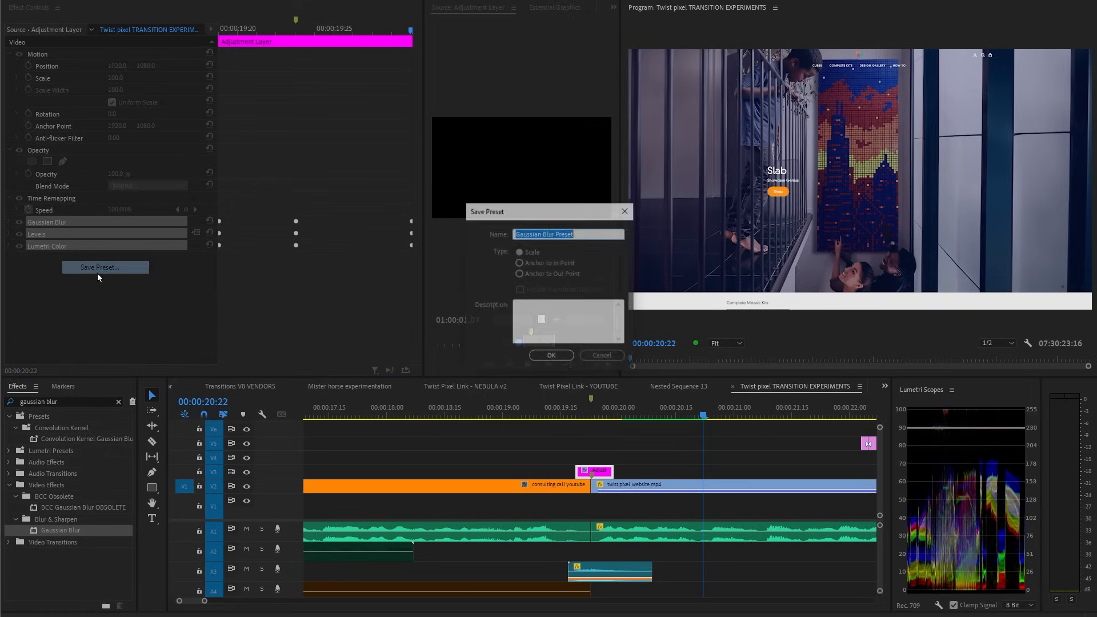
key("ctrl+v")
left_click(538, 256)
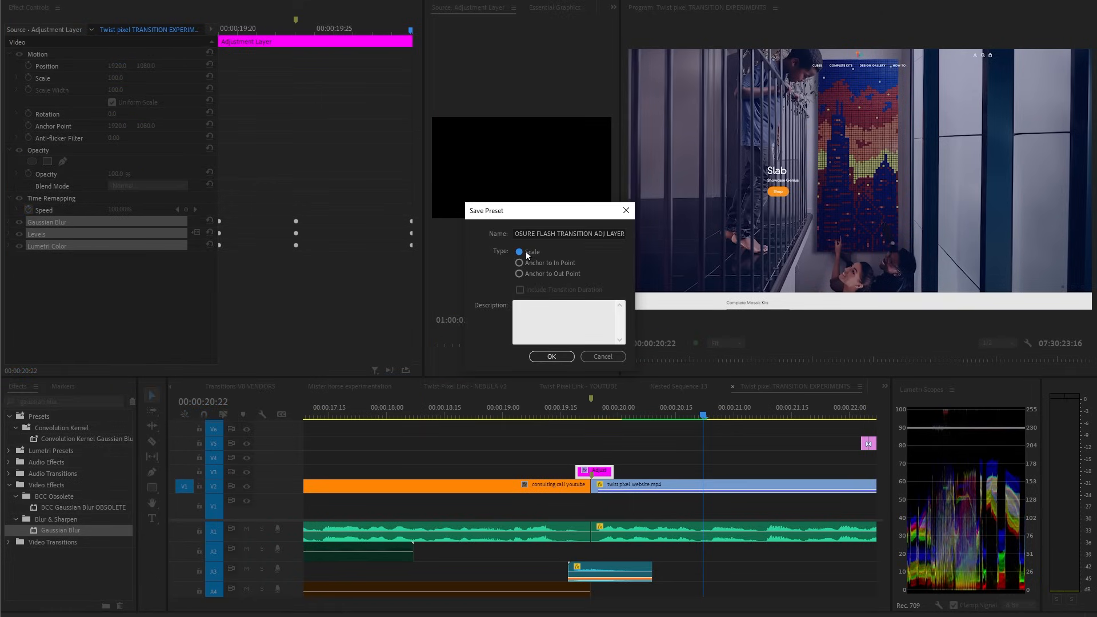
left_click(551, 356)
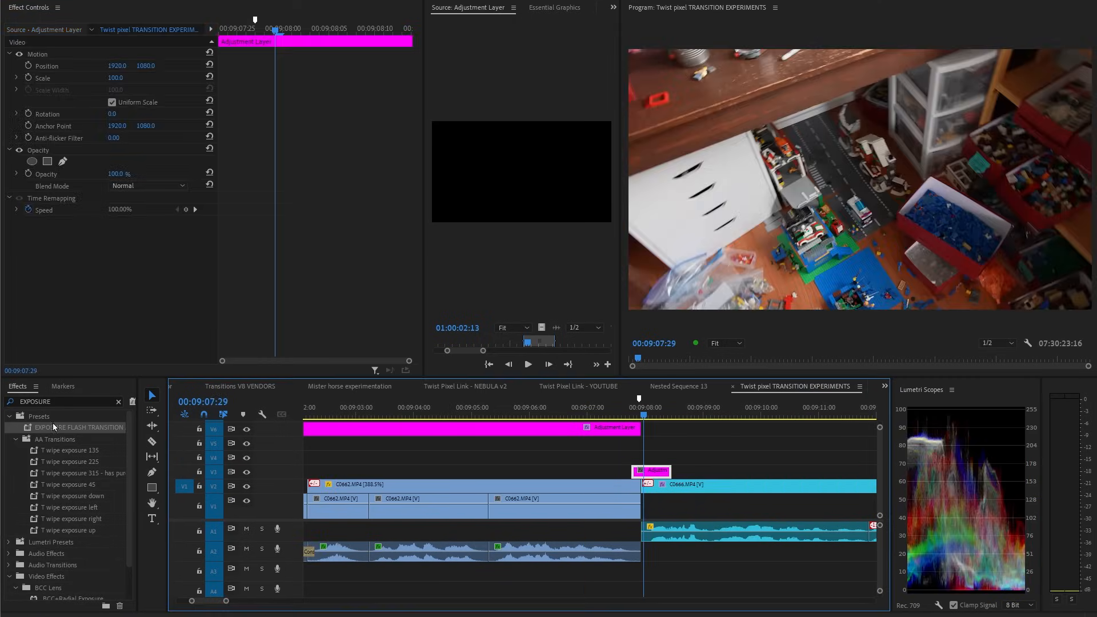
- Apply the exposure flash preset to the adjustment layer over the C0662–C0666 cut and add a 6-frame Cross Dissolve there
left_click_drag(54, 427, 652, 472)
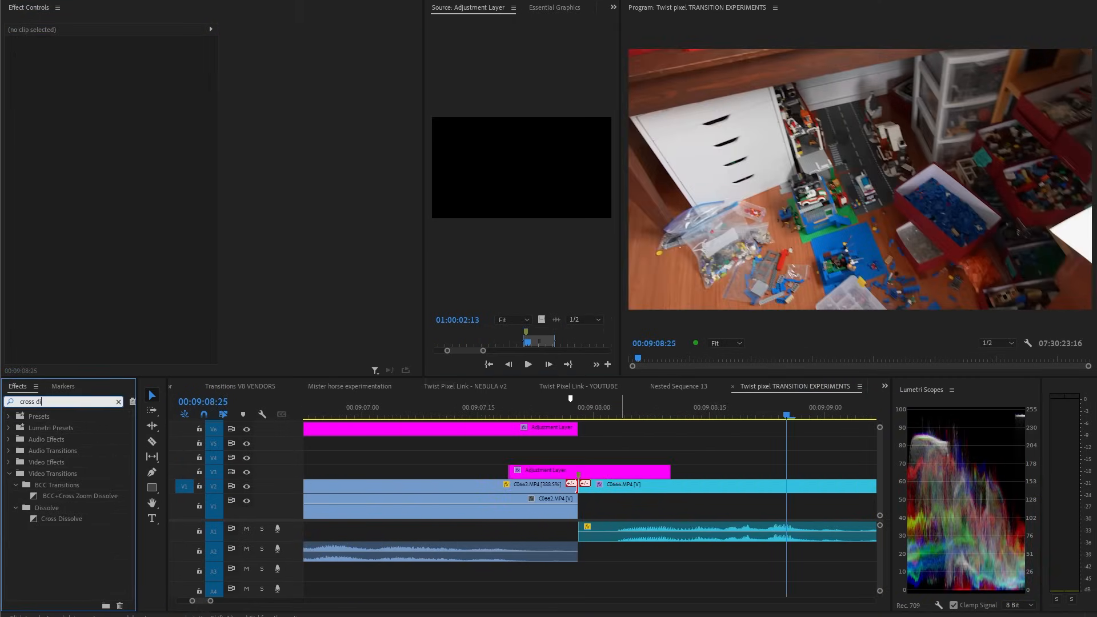
left_click_drag(62, 519, 601, 487)
left_click(563, 416)
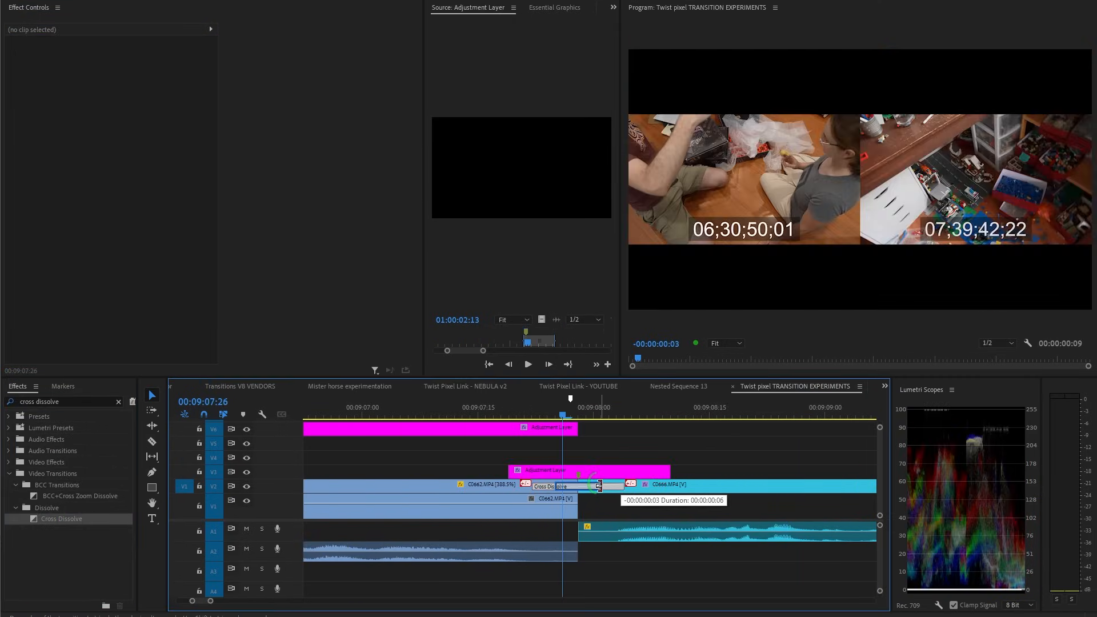
left_click(549, 416)
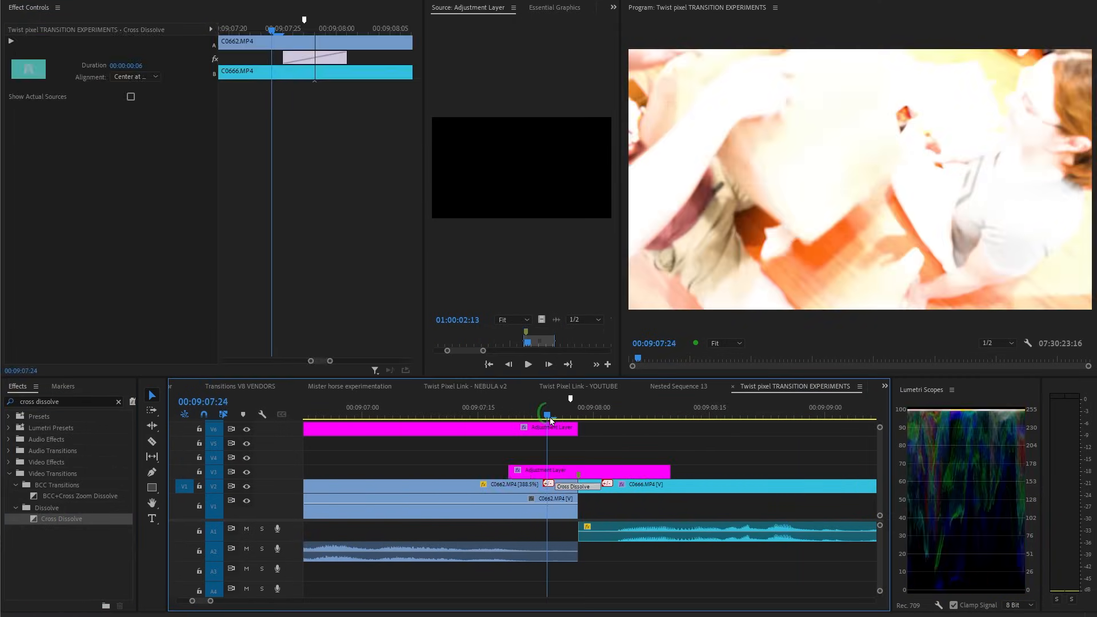
- Play back the exposure flash transition across the C0662–C0666 cut
left_click_drag(550, 421, 492, 429)
key("space")
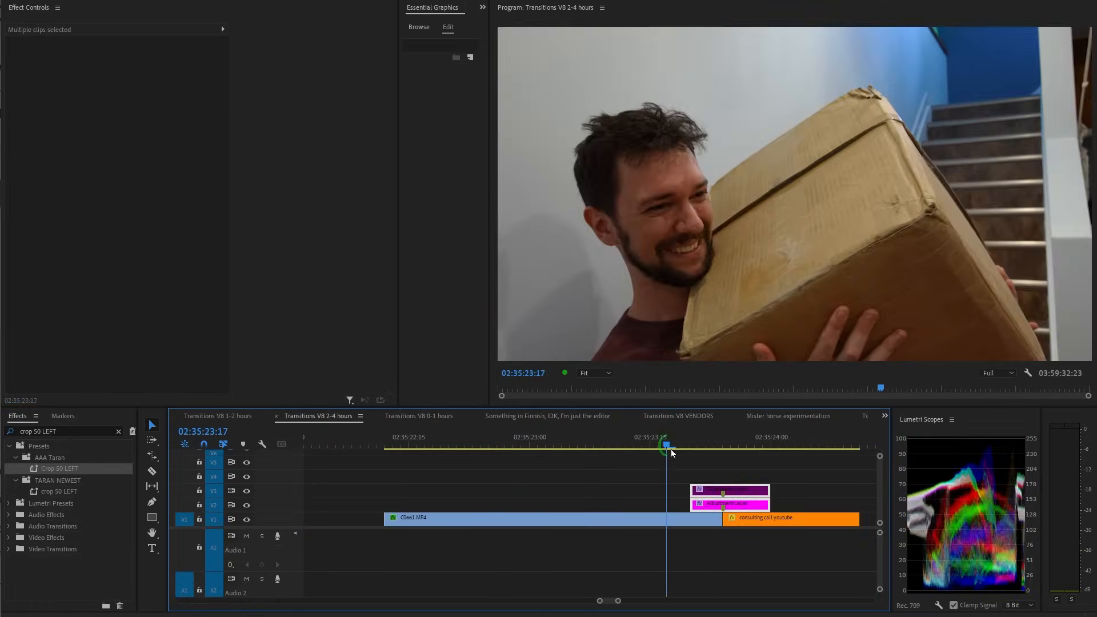
- Scrub through the flash over the C0661 to consulting call youtube cut in Transitions V8 2-4 hours and inspect its adjustment layer's effects
left_click_drag(665, 451, 726, 457)
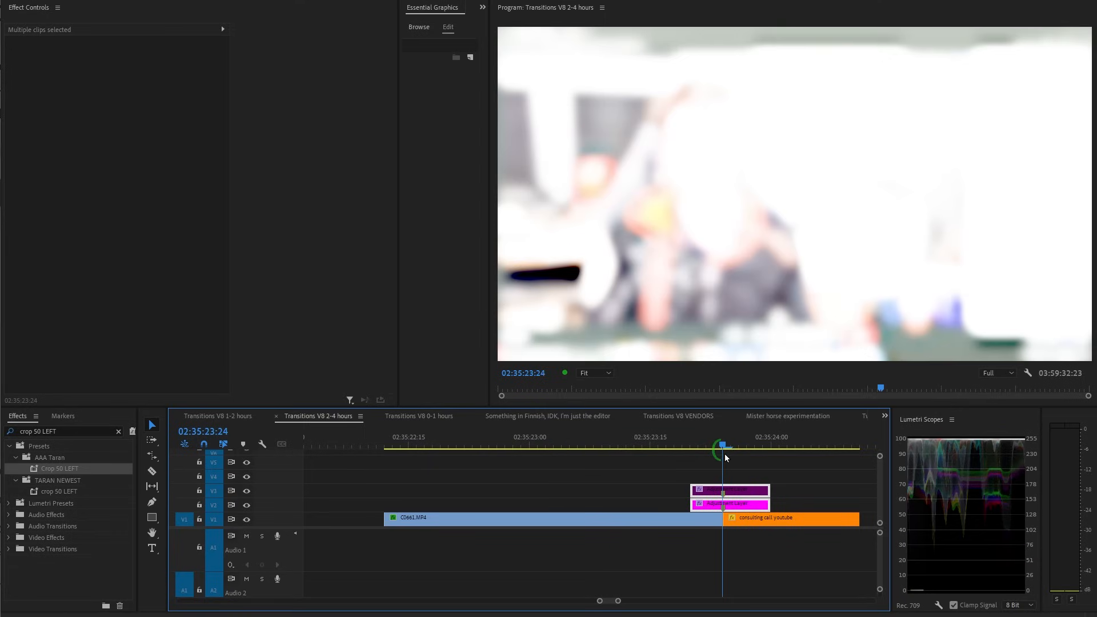
left_click(732, 490)
scroll(132, 237, "down", 5)
left_click(83, 303)
- Adjust the Master amount of the Flash Impacts transition between the adjustment layers above the C0661 to consulting call youtube cut
mouse_move(289, 31)
left_mouse_down()
mouse_move(327, 41)
mouse_move(292, 51)
left_mouse_up()
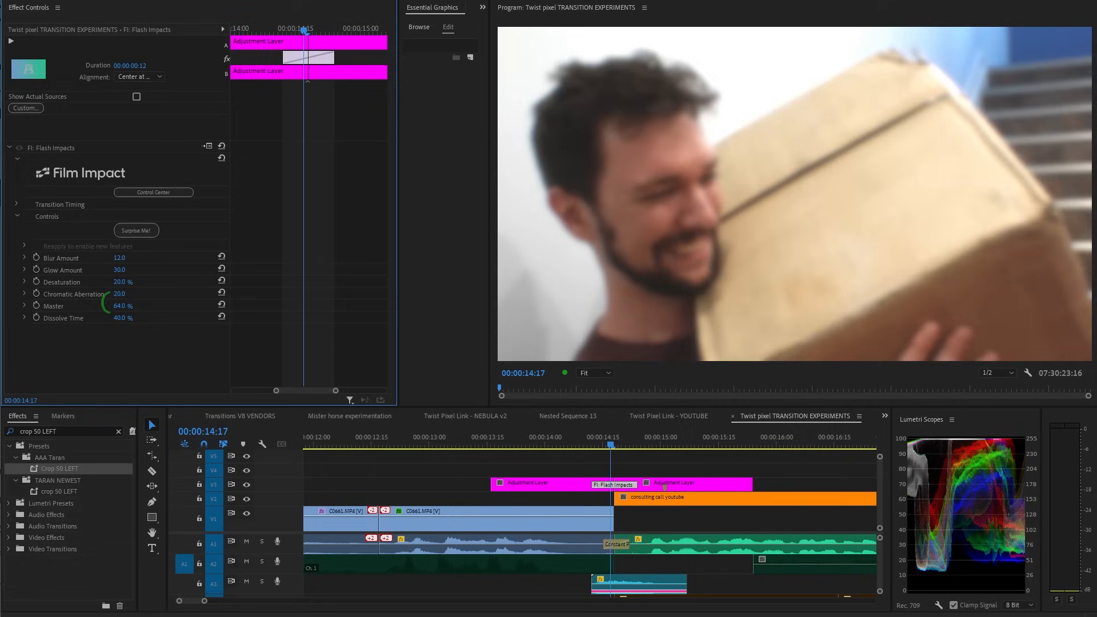
left_click_drag(106, 303, 130, 307)
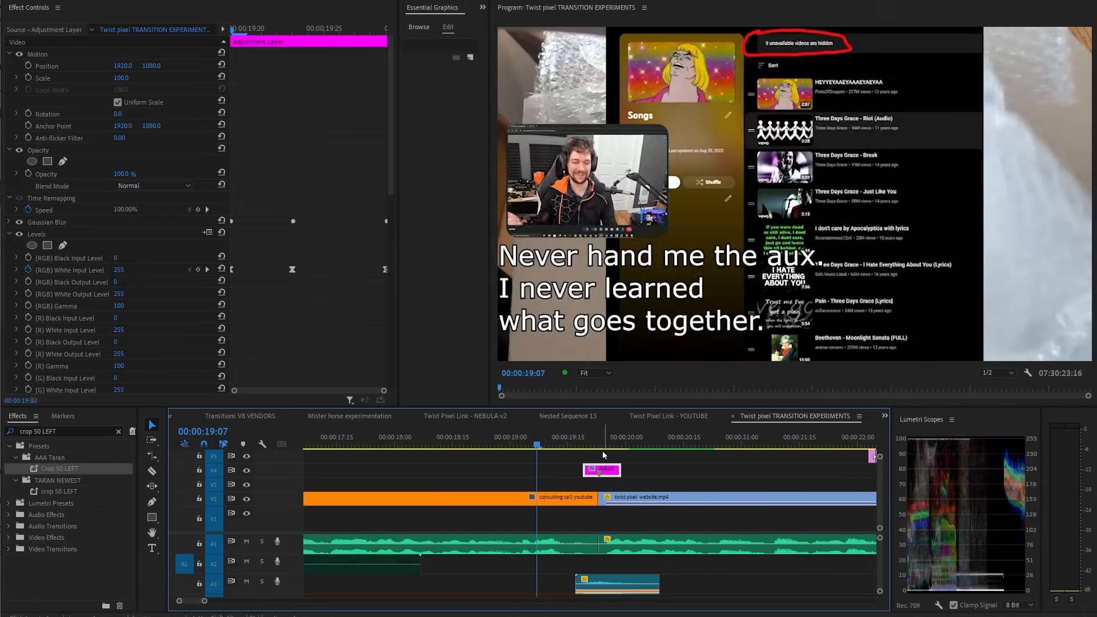
- Scrub through the flash at the twist pixel website cut and the Flash Impacts transition near 00:04:26:00
mouse_move(583, 450)
left_mouse_down()
mouse_move(594, 450)
mouse_move(579, 450)
left_mouse_up()
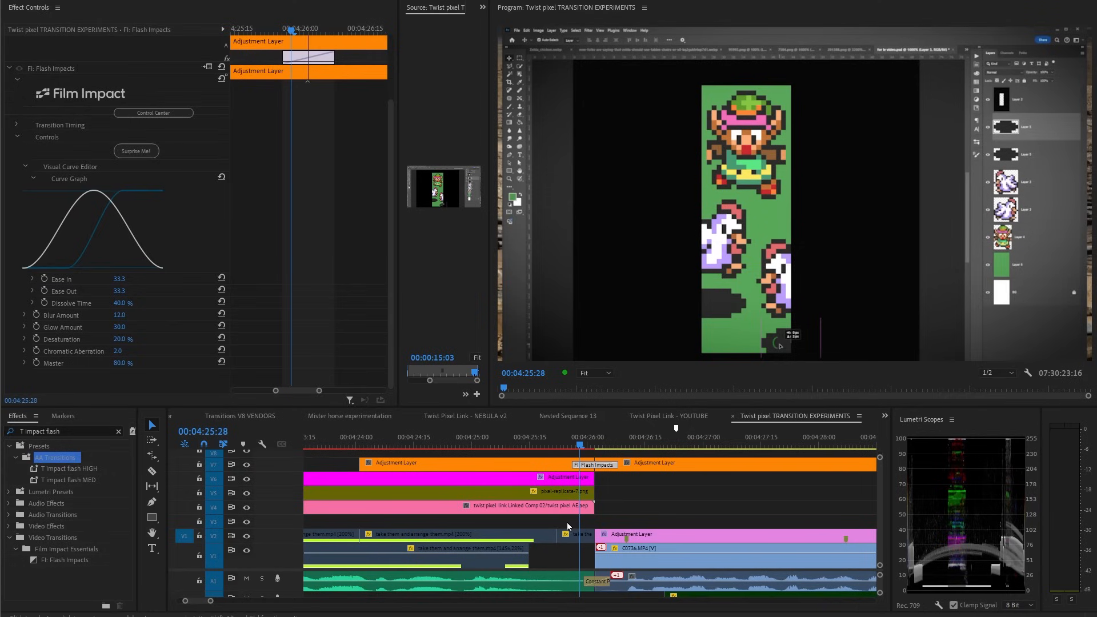
left_click_drag(567, 522, 569, 449)
left_click(607, 468)
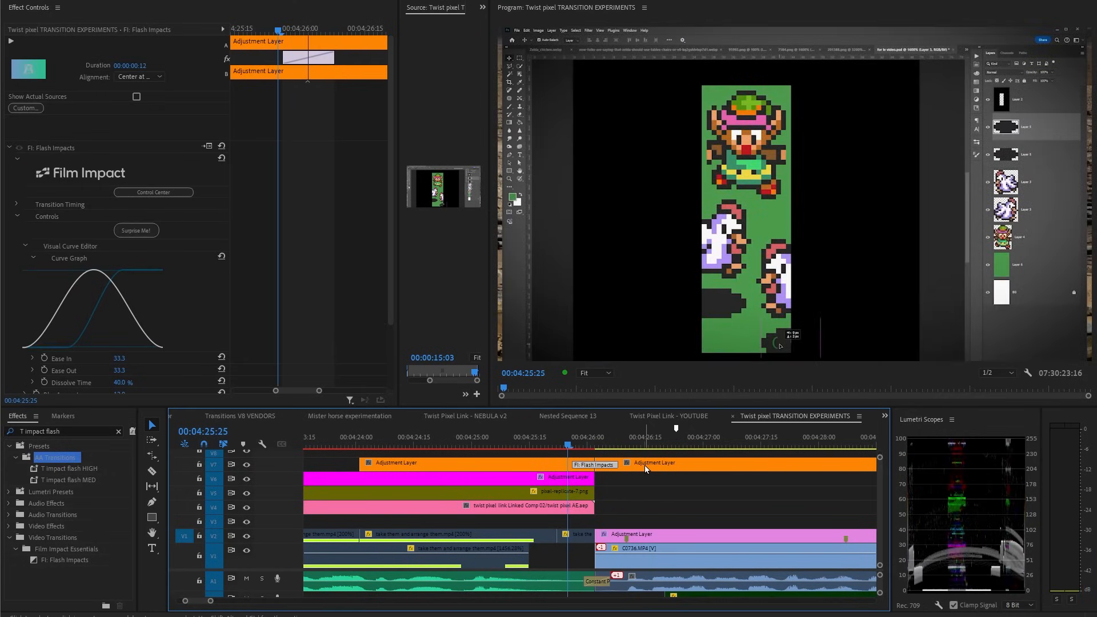
- Delete the two orange adjustment layers and the Flash Impacts transition joining them above the 00:04:26:00 cut
left_click(665, 468)
left_click_drag(342, 468, 576, 457)
key("Delete")
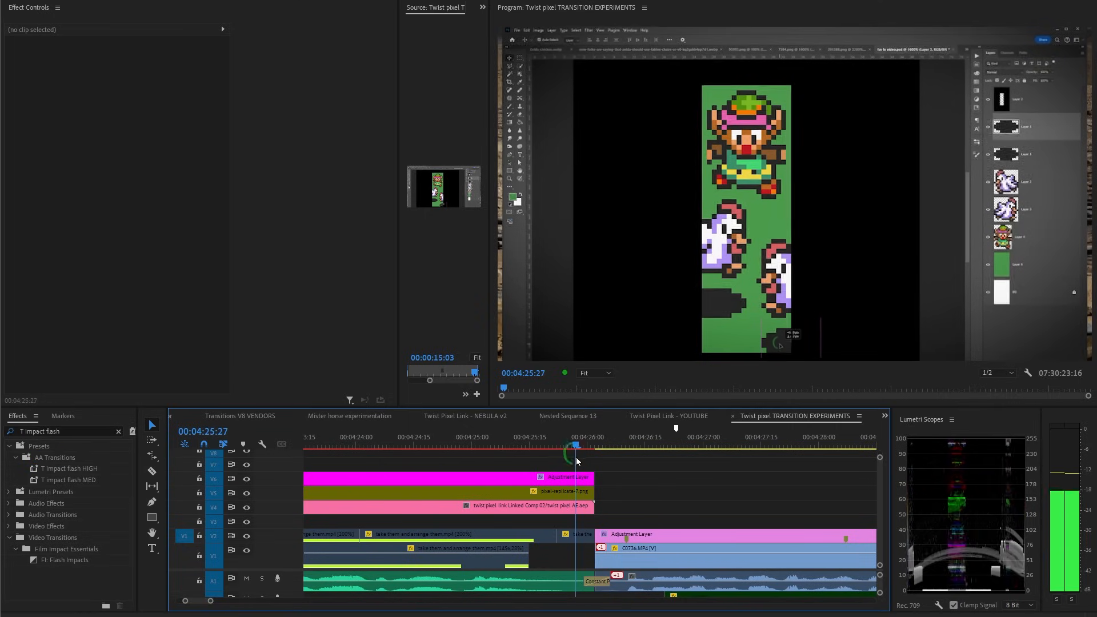
- Find the T impact flash HIGH preset, apply it at the 00:04:26:00 cut and preview the flash
key("shift+f")
type("T impact flash HIGH")
left_click_drag(35, 468, 590, 507)
mouse_move(573, 444)
left_mouse_down()
mouse_move(565, 441)
mouse_move(595, 449)
mouse_move(569, 454)
mouse_move(579, 451)
left_mouse_up()
- Delete the short V2 clip before the cut, pull the neighbouring adjustment layer's start back, and preview the transition
left_click(578, 535)
key("Delete")
left_click_drag(596, 536, 537, 555)
mouse_move(580, 445)
left_mouse_down()
mouse_move(557, 448)
mouse_move(600, 451)
mouse_move(574, 453)
left_mouse_up()
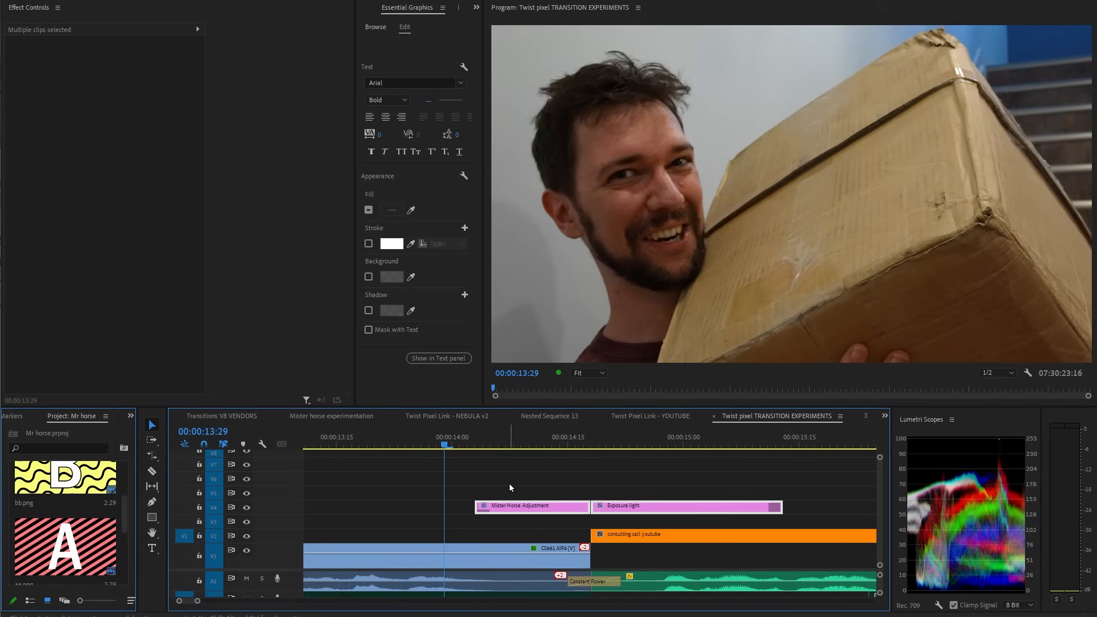
- Play the Mister Horse flash and retime it by moving the Exposure light clip's end and the Mister Horse Adjustment clip's start
key("space")
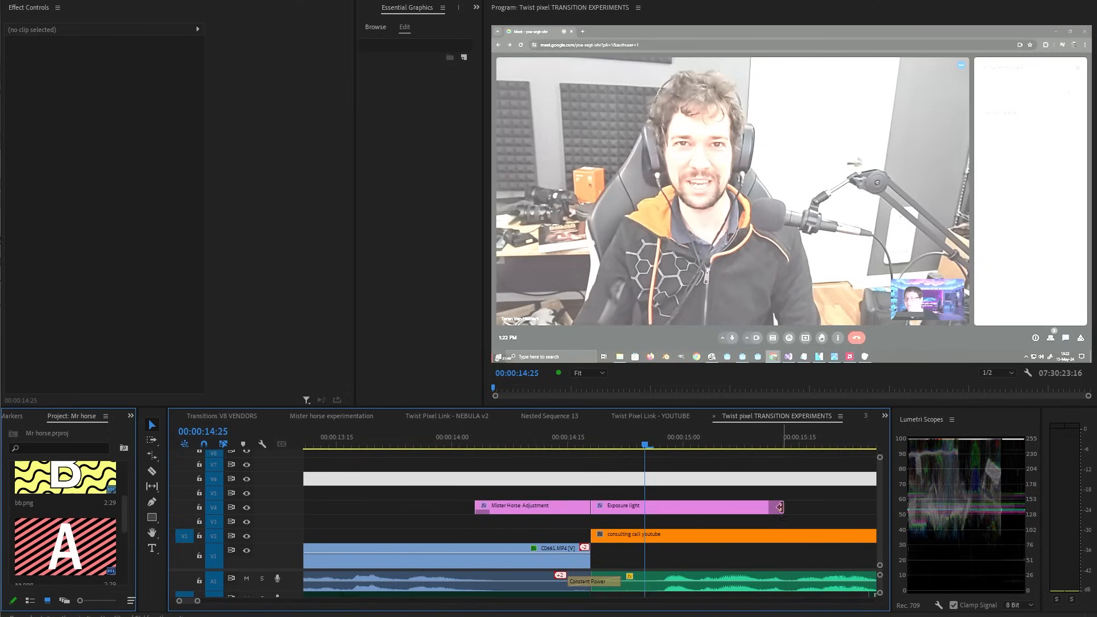
key("minus")
left_click_drag(682, 508, 623, 509)
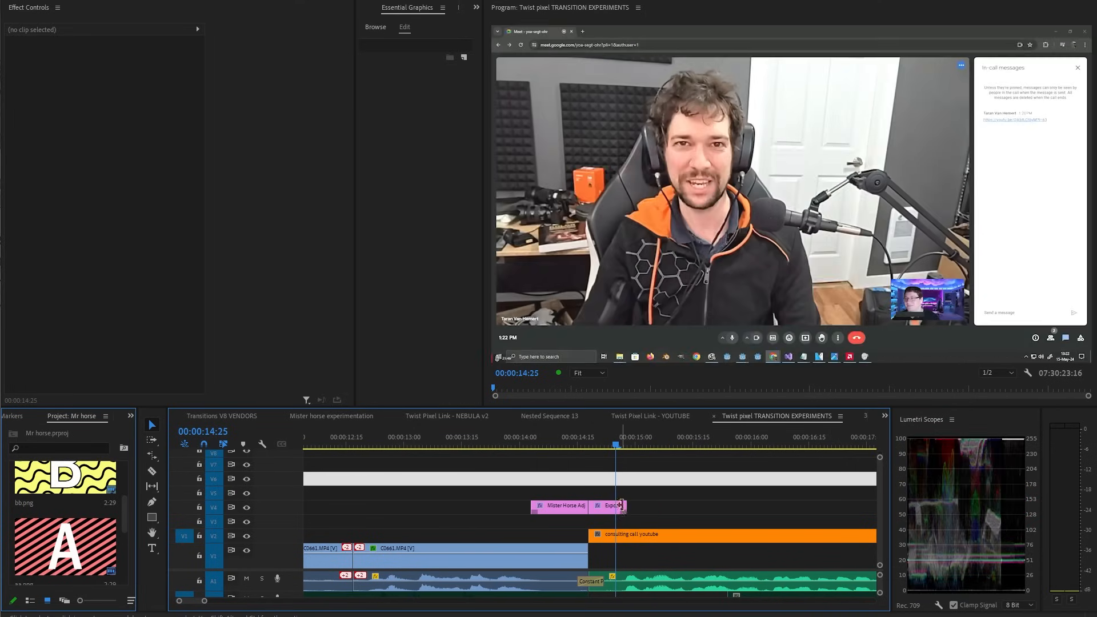
left_click_drag(532, 505, 504, 504)
- Inspect the Exposure light clip and scrub through the Mister Horse flash across the C0661 to consulting call youtube cut
left_click_drag(695, 468, 643, 508)
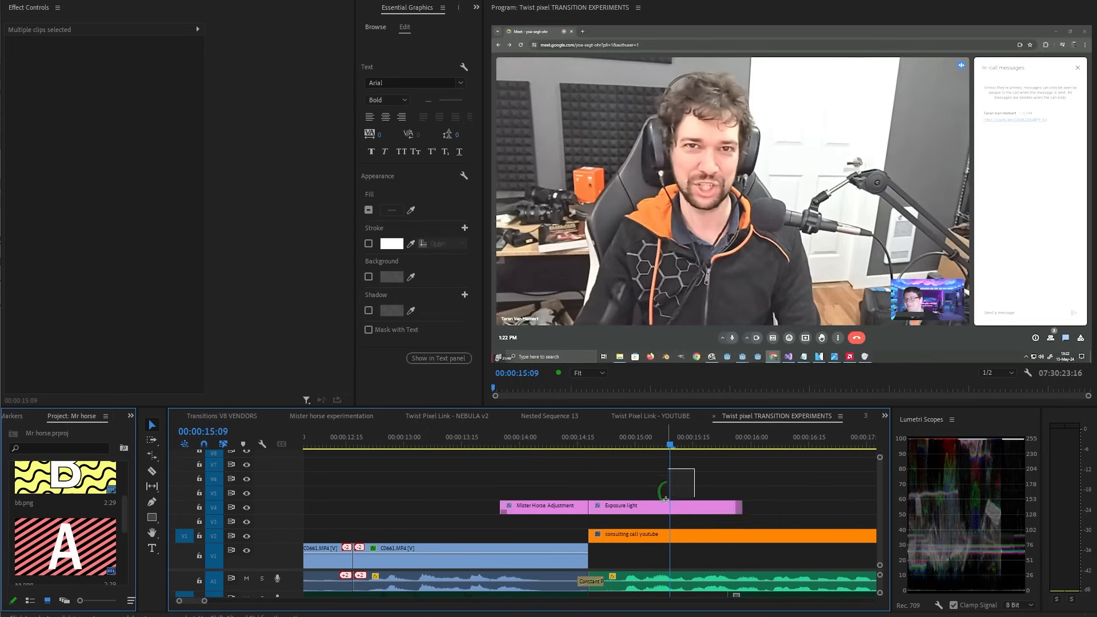
left_click(46, 162)
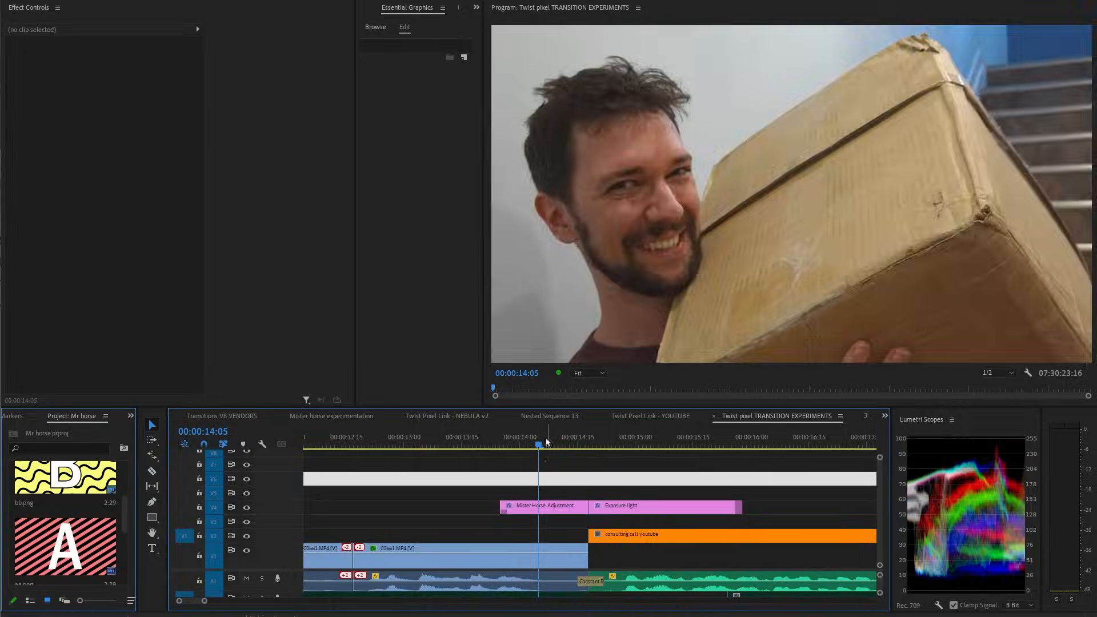
left_click_drag(541, 450, 593, 449)
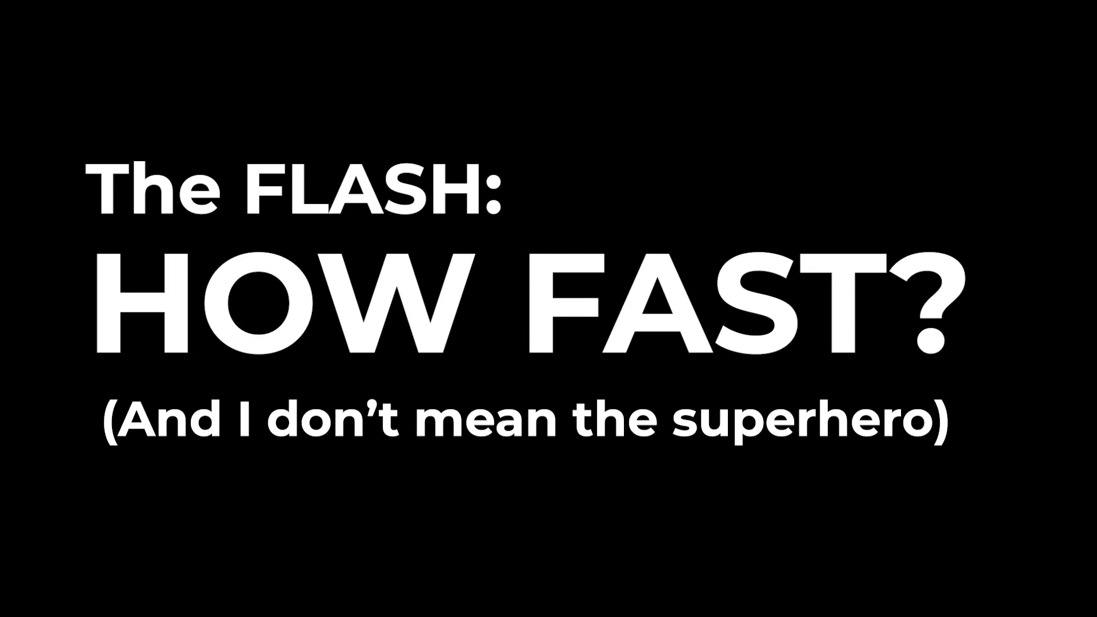